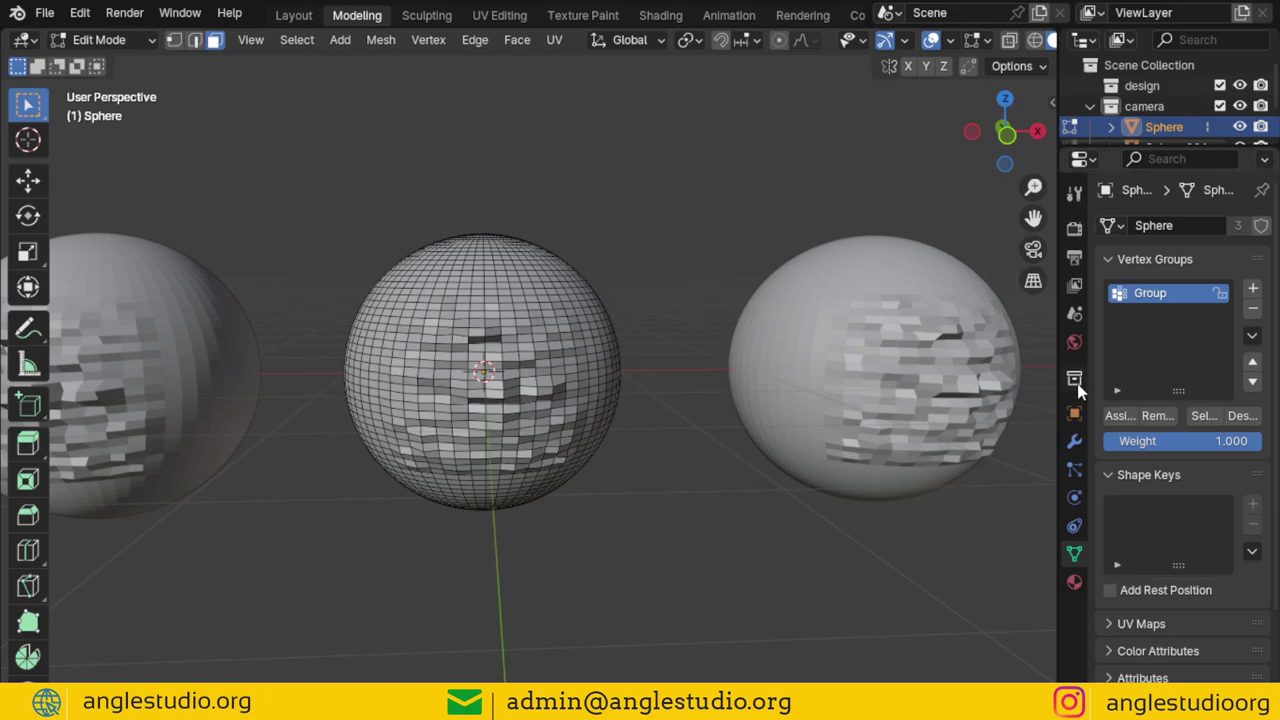
# Select the Group vertex group's faces on the middle sphere and zoom in on the noisy patch.
pyautogui.click(1200, 416)
pyautogui.moveTo(476, 367); pyautogui.dragTo(388, 314, button='middle')
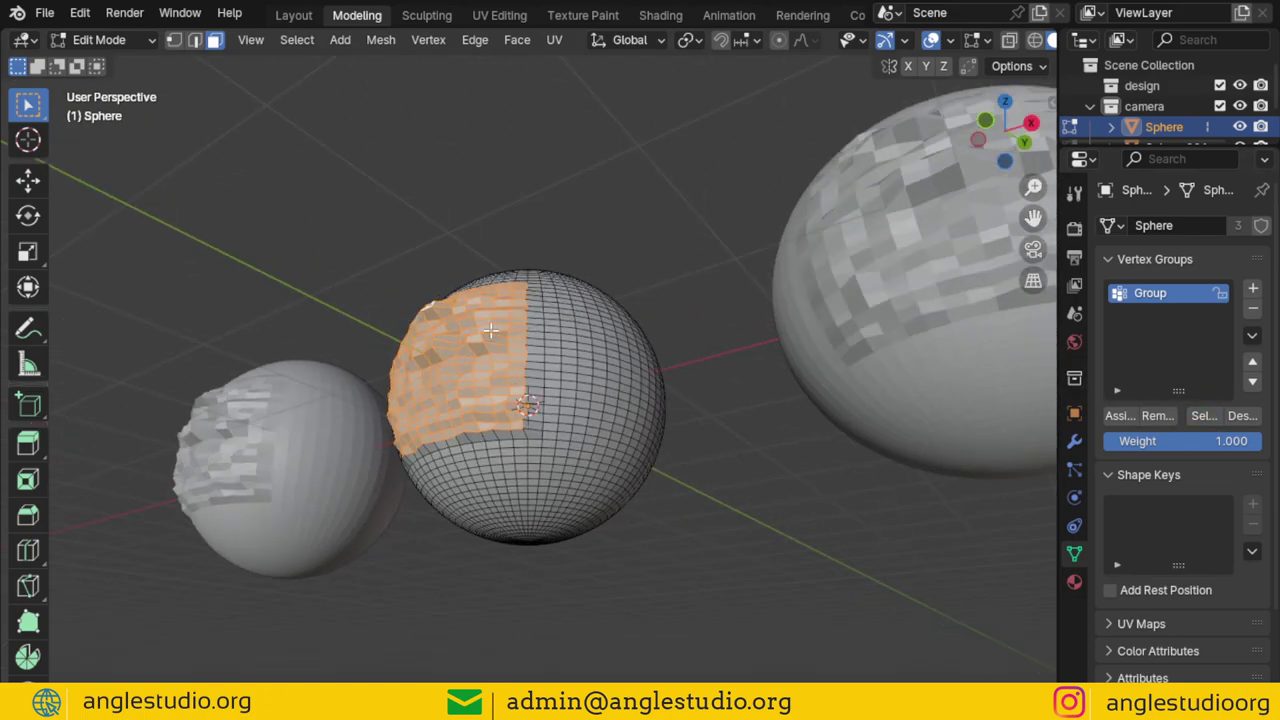
pyautogui.moveTo(491, 330)
pyautogui.mouseDown(button='middle')
pyautogui.moveTo(528, 400)
pyautogui.moveTo(423, 423)
pyautogui.mouseUp(button='middle')
pyautogui.moveTo(528, 337); pyautogui.dragTo(486, 366, button='middle')
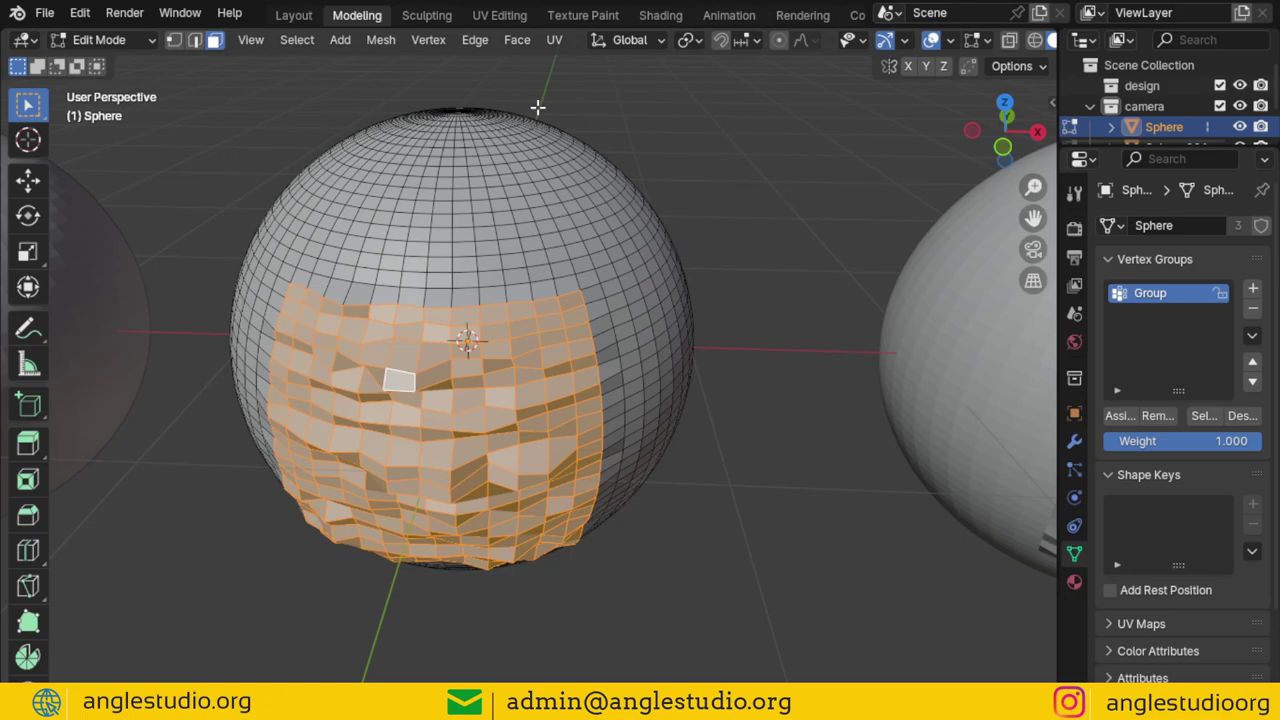
# Run Smooth Vertices on the selected patch three times.
pyautogui.click(517, 39)
pyautogui.click(443, 39)
pyautogui.click(500, 291)
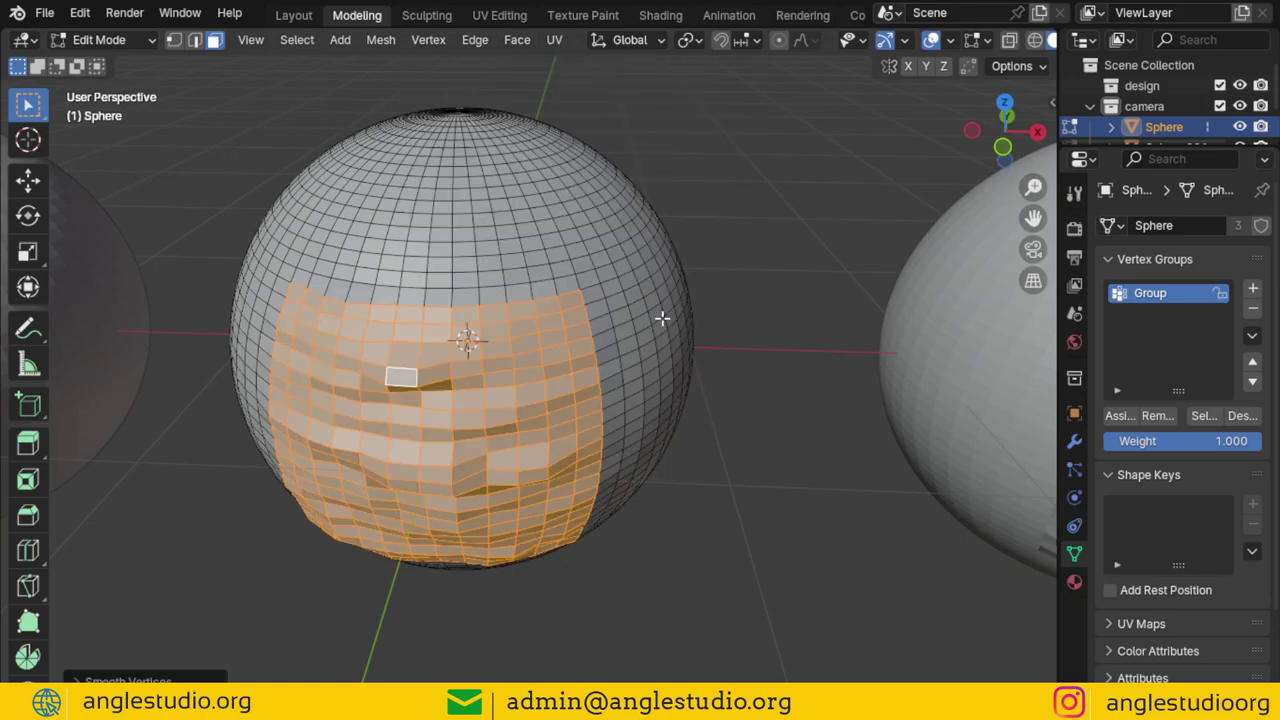
pyautogui.hotkey('shift', 'r')
pyautogui.hotkey('shift', 'r')
pyautogui.hotkey('shift', 'r')
pyautogui.hotkey('shift', 'r')
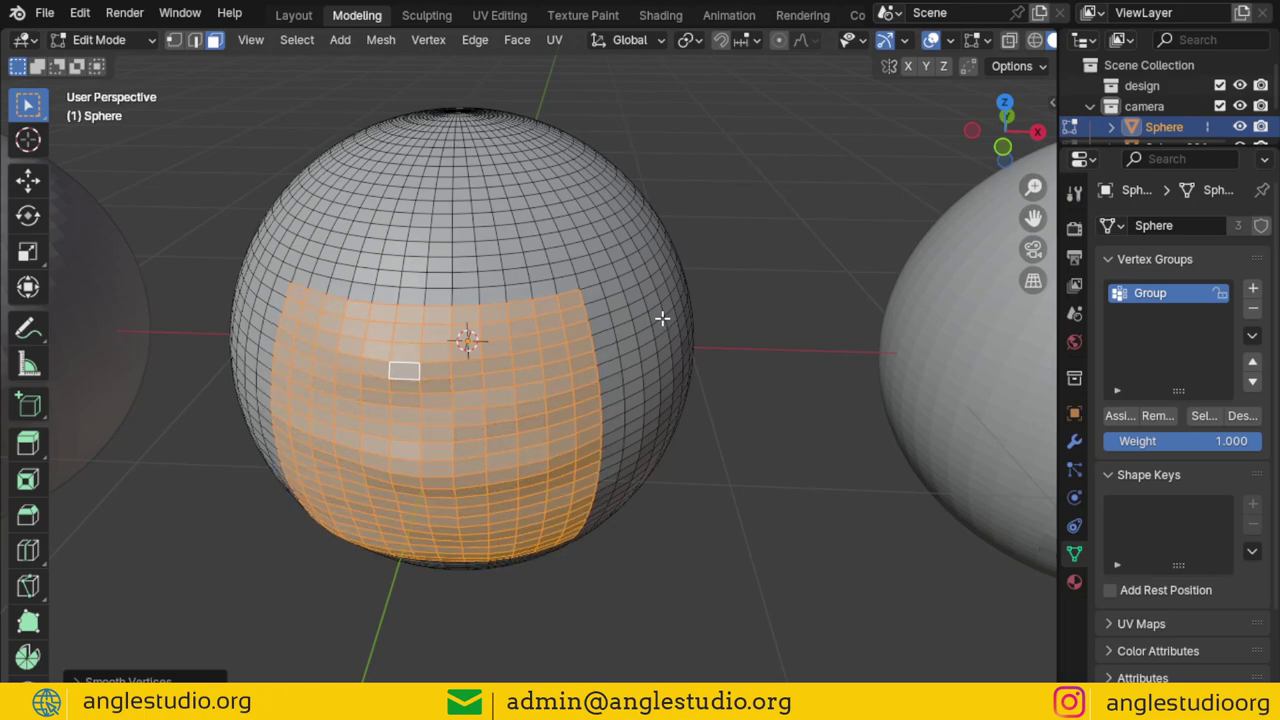
pyautogui.hotkey('shift', 'r')
pyautogui.hotkey('shift', 'r')
pyautogui.hotkey('shift', 'r')
pyautogui.hotkey('shift', 'r')
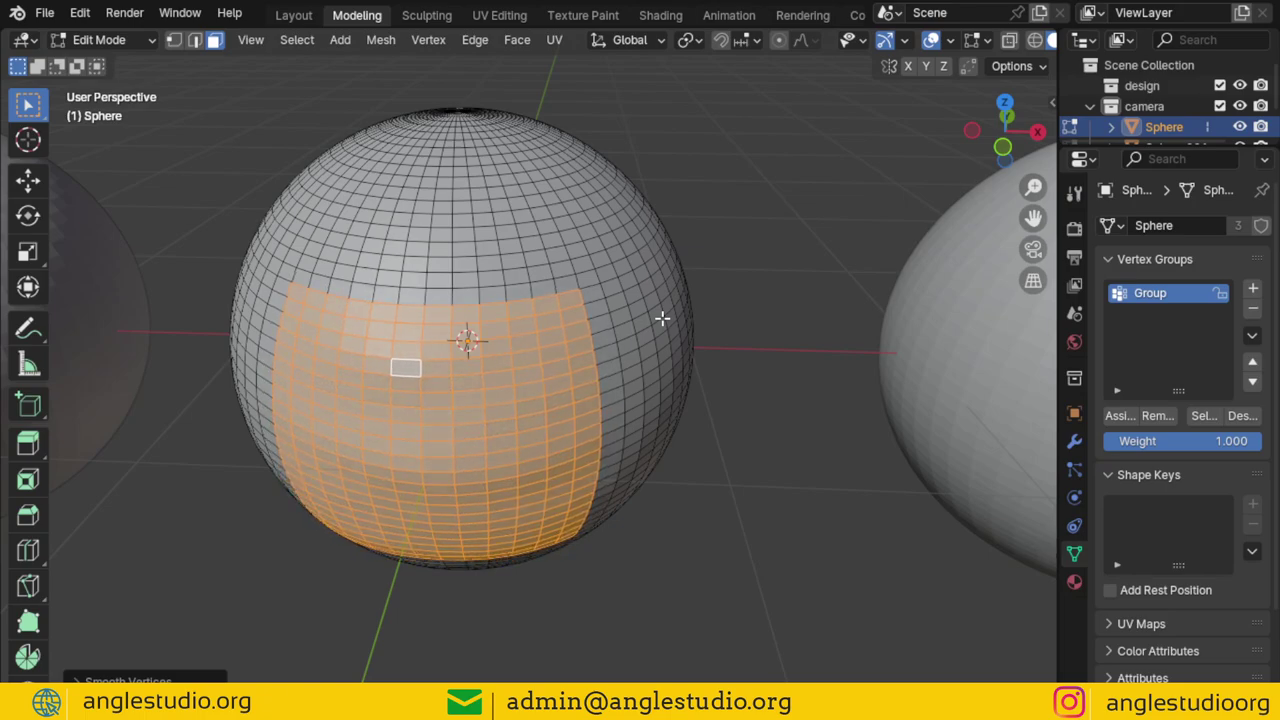
pyautogui.scroll(-4, 662, 318)
pyautogui.scroll(2, 662, 318)
pyautogui.scroll(-2, 662, 318)
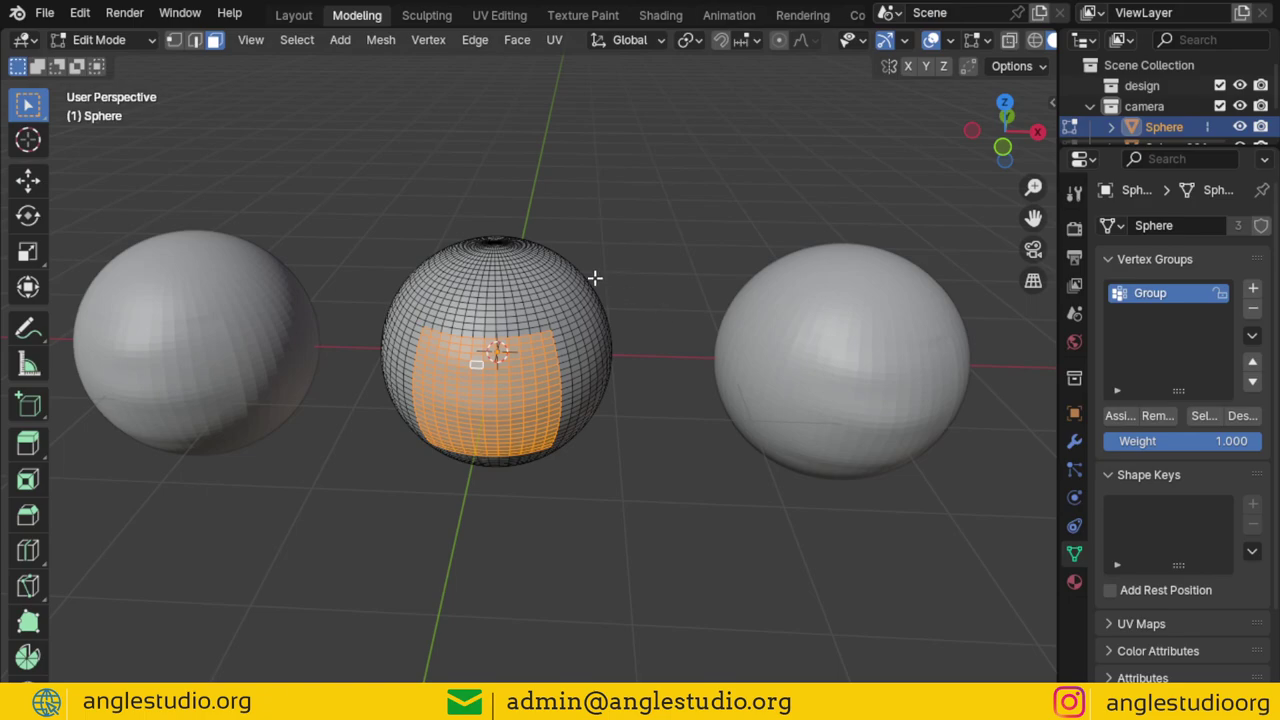
pyautogui.scroll(3, 554, 260)
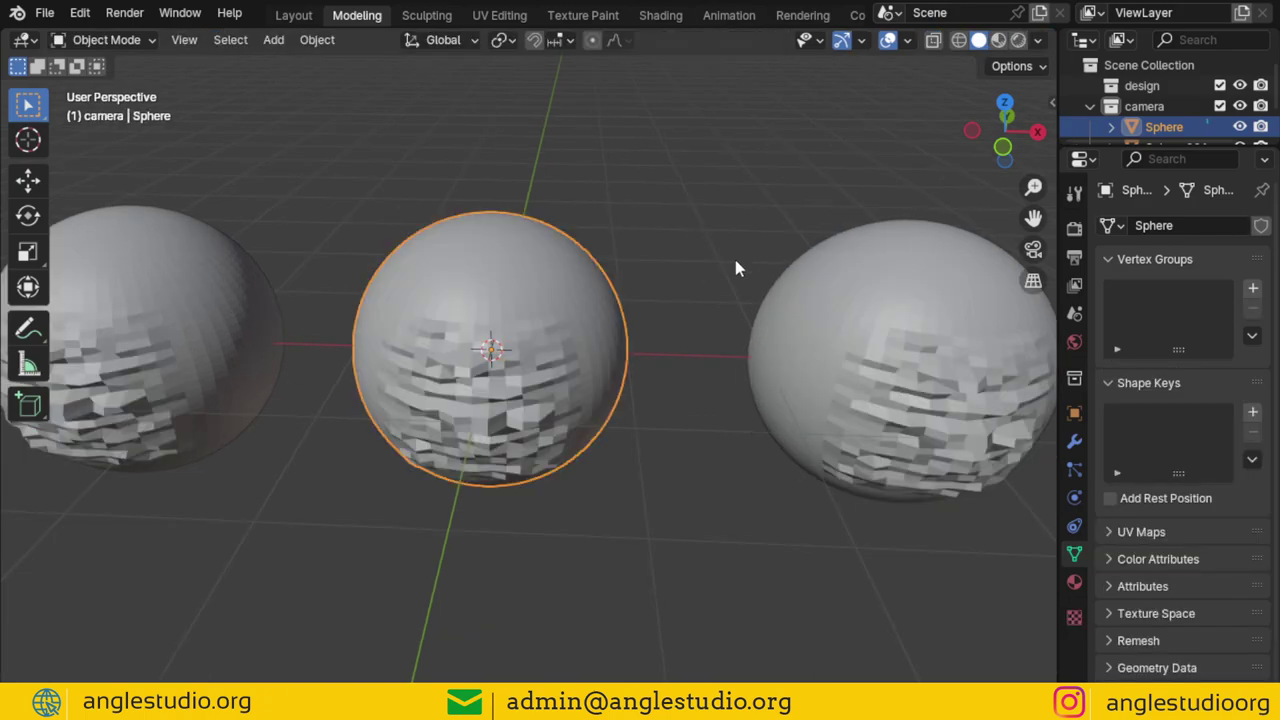
# In a framed front view, box-select the wide band of faces over the middle sphere's noisy area.
pyautogui.press('Tab')
pyautogui.press('KP_1')
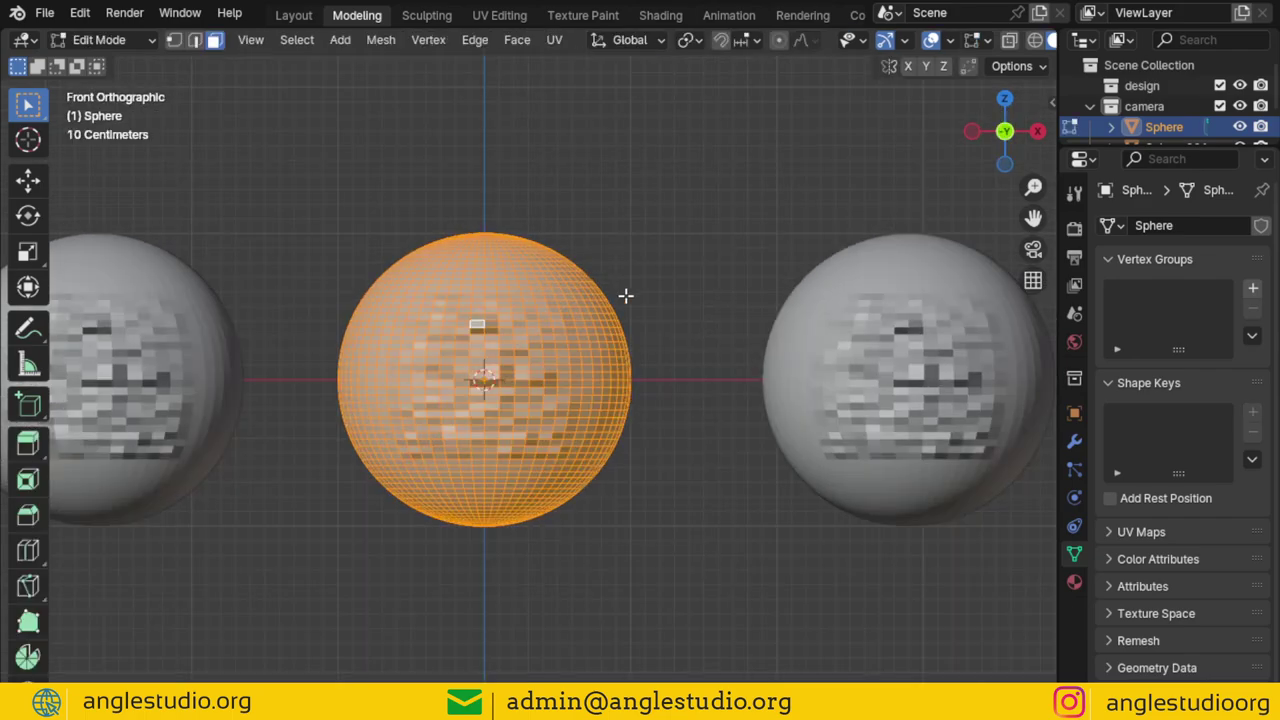
pyautogui.press('KP_Decimal')
pyautogui.hotkey('alt', 'a')
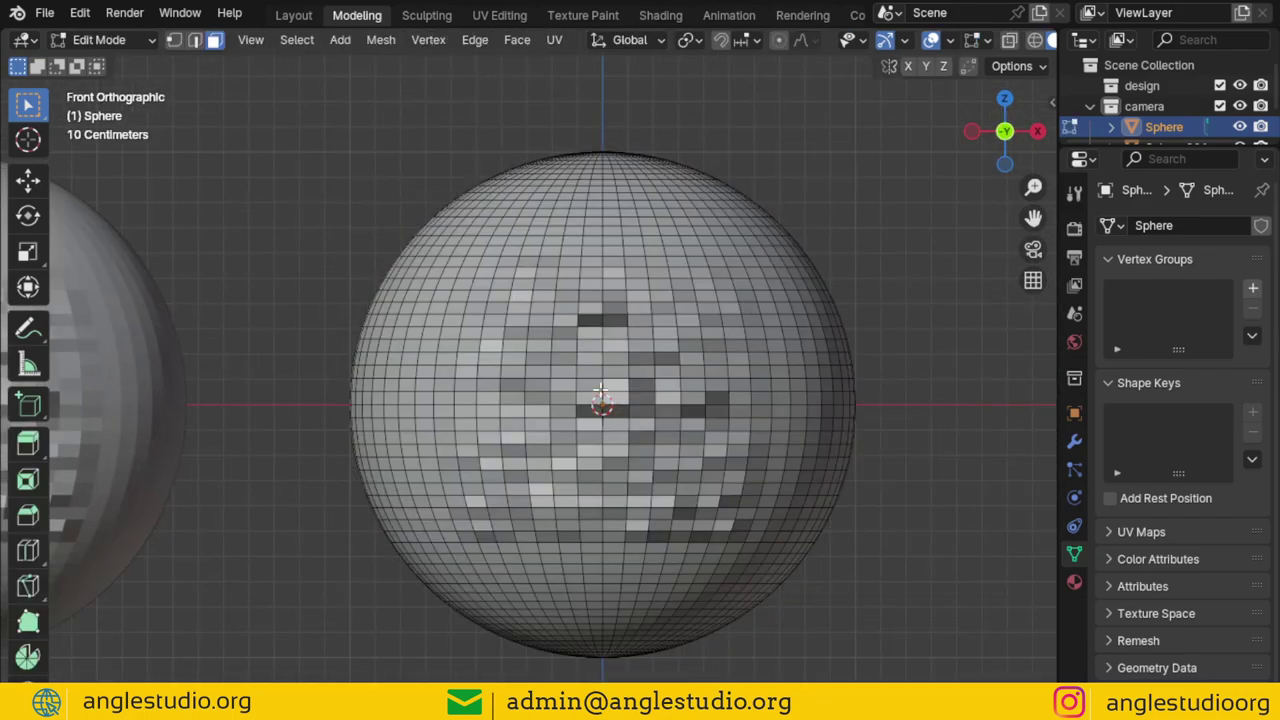
pyautogui.click(608, 420)
pyautogui.press('b')
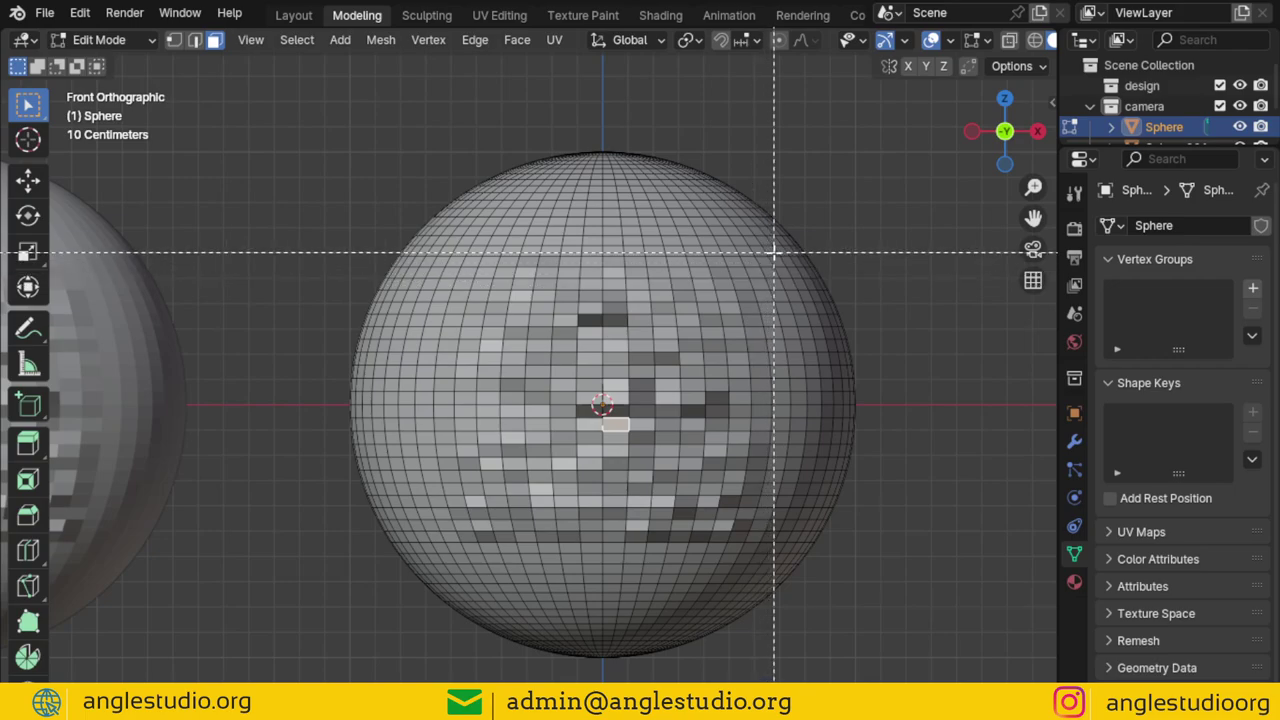
pyautogui.moveTo(775, 252); pyautogui.dragTo(405, 565)
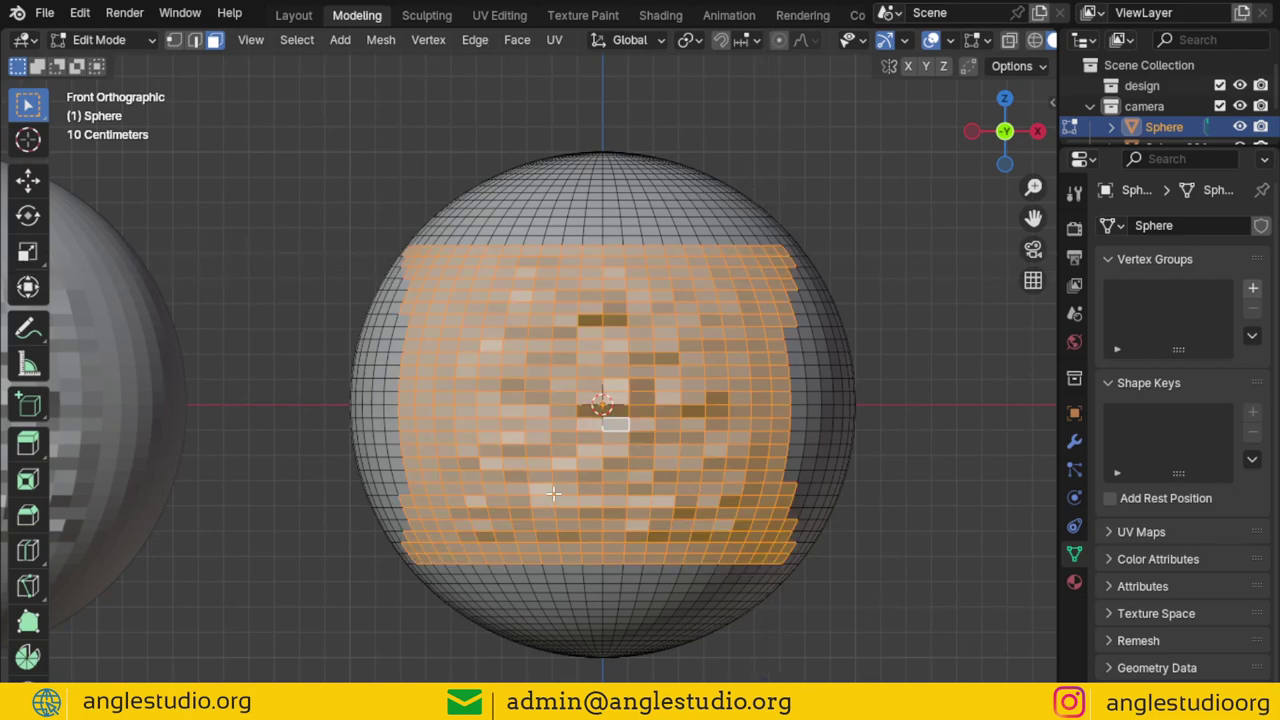
pyautogui.moveTo(553, 492); pyautogui.dragTo(656, 464, button='middle')
# Apply Smooth Vertices three times to the selected faces and check the result in Object Mode.
pyautogui.click(432, 46)
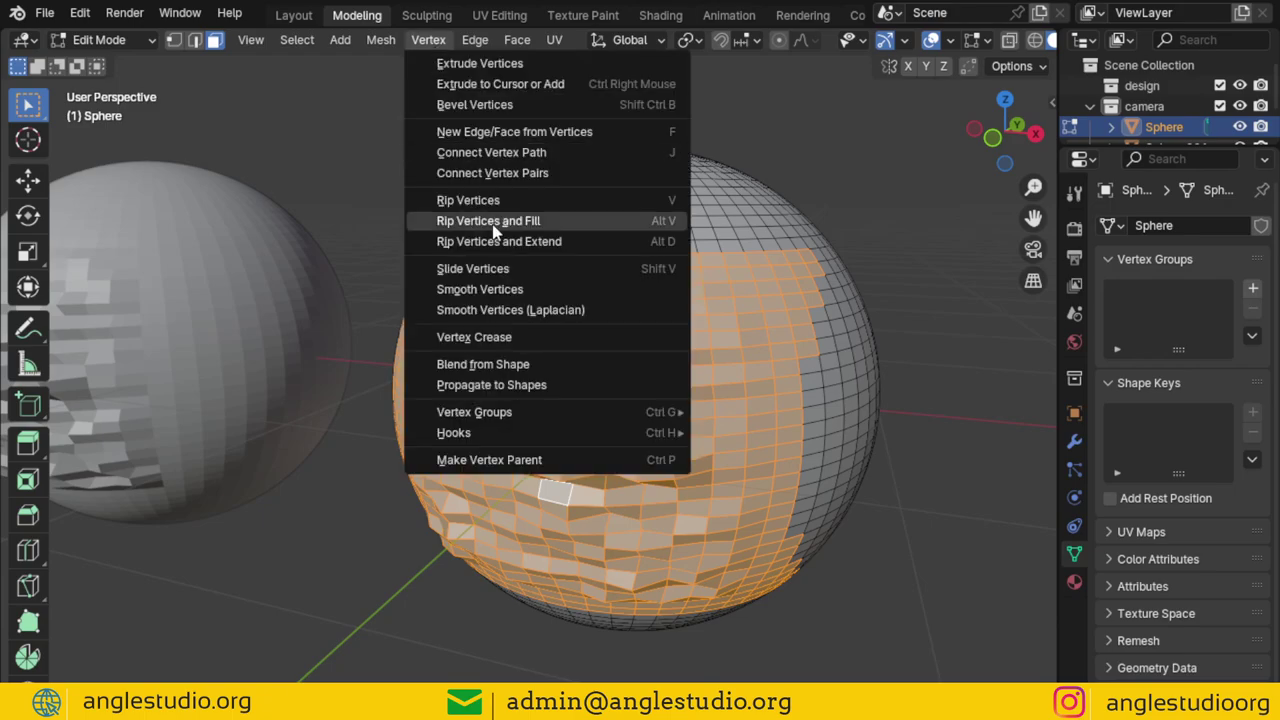
pyautogui.click(494, 290)
pyautogui.hotkey('shift', 'r')
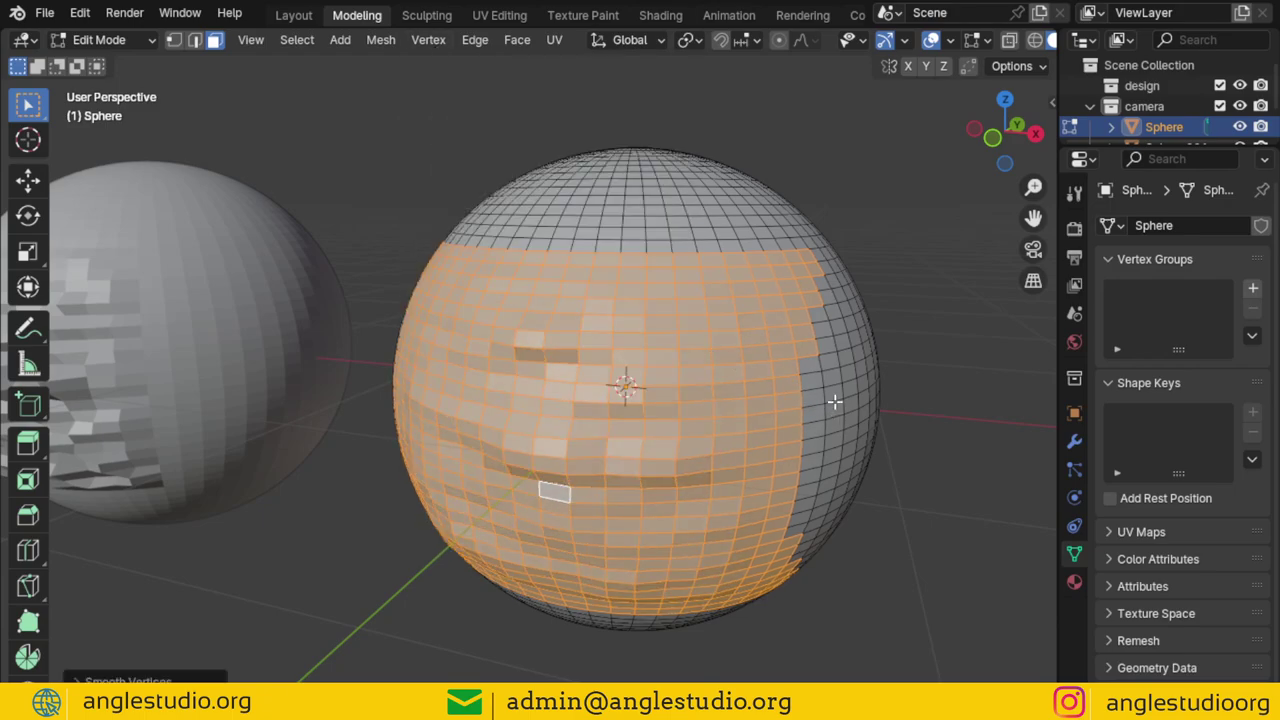
pyautogui.hotkey('shift', 'r')
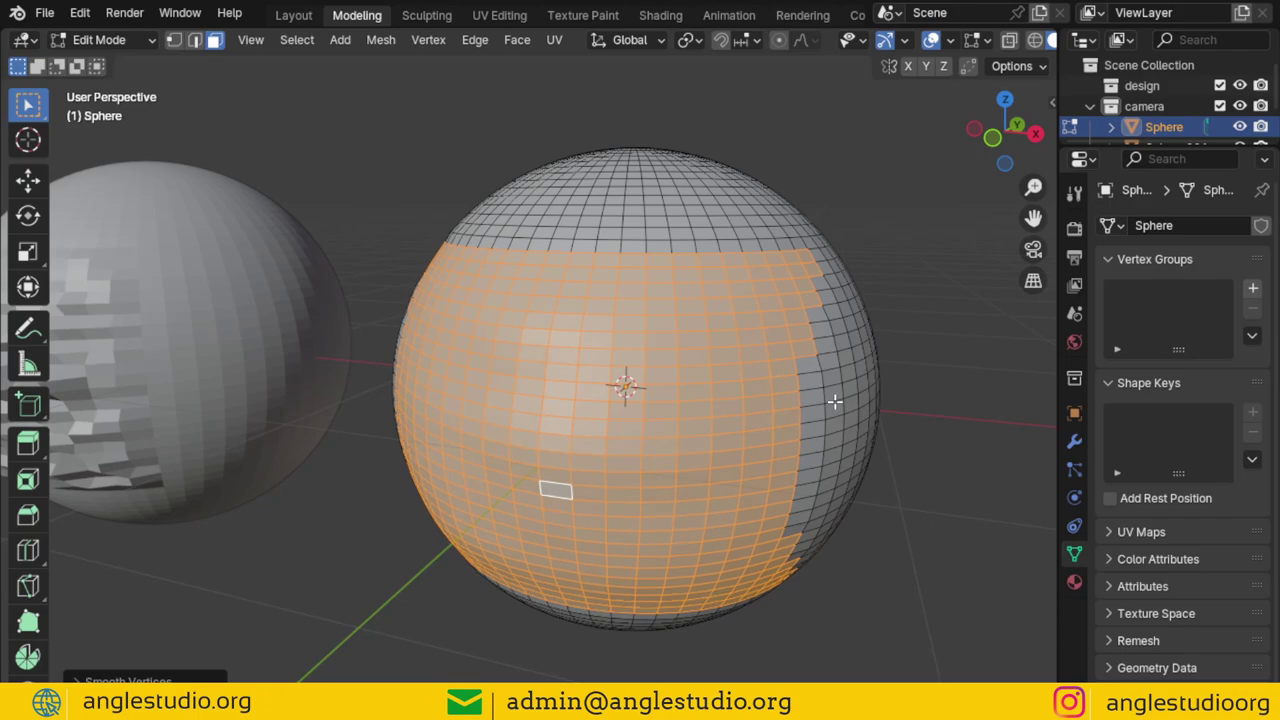
pyautogui.scroll(-3, 835, 401)
pyautogui.press('Tab')
pyautogui.moveTo(654, 434)
pyautogui.mouseDown(button='middle')
pyautogui.moveTo(651, 400)
pyautogui.moveTo(634, 407)
pyautogui.mouseUp(button='middle')
pyautogui.press('Tab')
# Select the entire middle sphere mesh and smooth all its vertices.
pyautogui.press('ctrl+KP_Add')
pyautogui.press('ctrl+KP_Add')
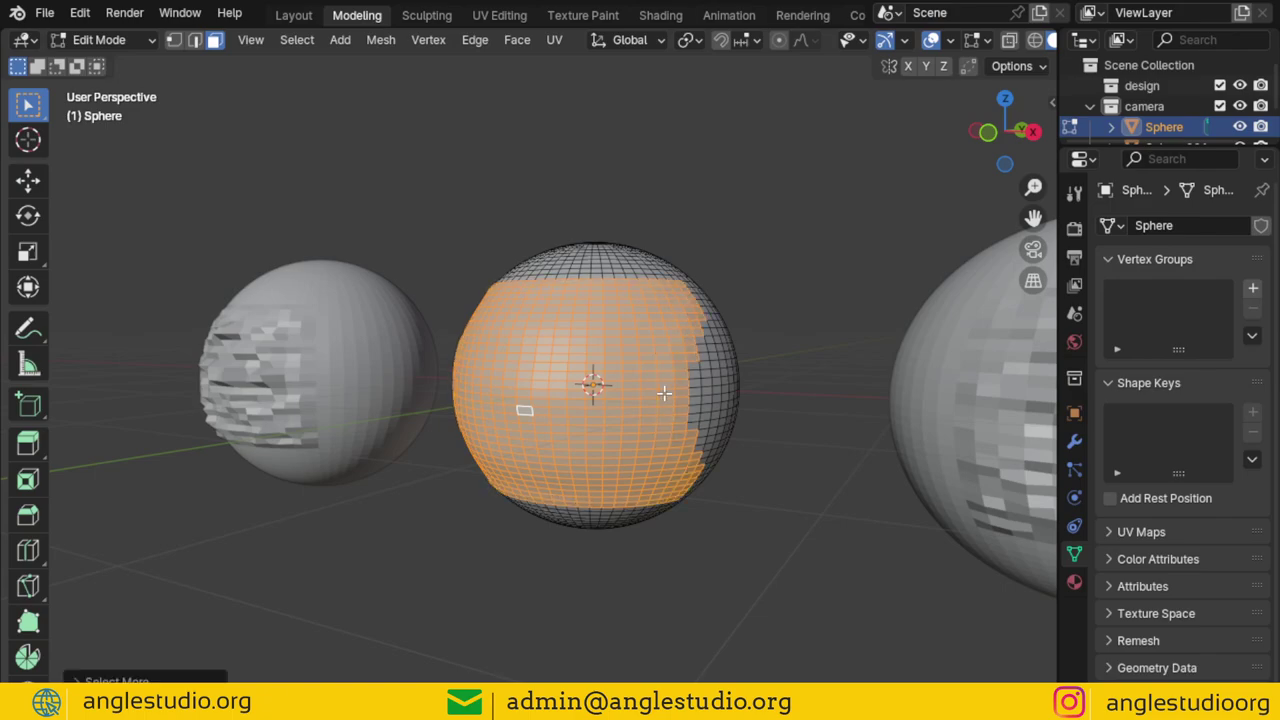
pyautogui.press('ctrl+KP_Add')
pyautogui.hotkey('alt', 'a')
pyautogui.moveTo(663, 391)
pyautogui.mouseDown(button='middle')
pyautogui.moveTo(737, 431)
pyautogui.moveTo(659, 426)
pyautogui.mouseUp(button='middle')
pyautogui.press('a')
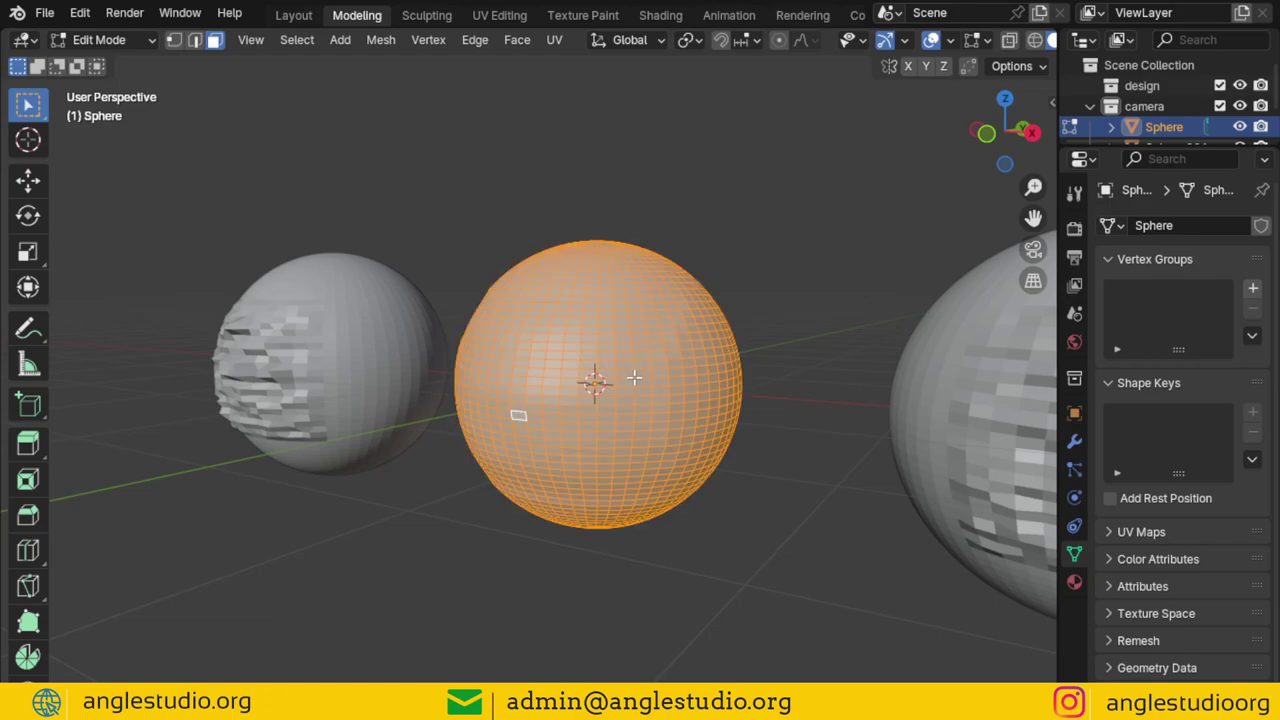
pyautogui.click(428, 41)
pyautogui.click(503, 289)
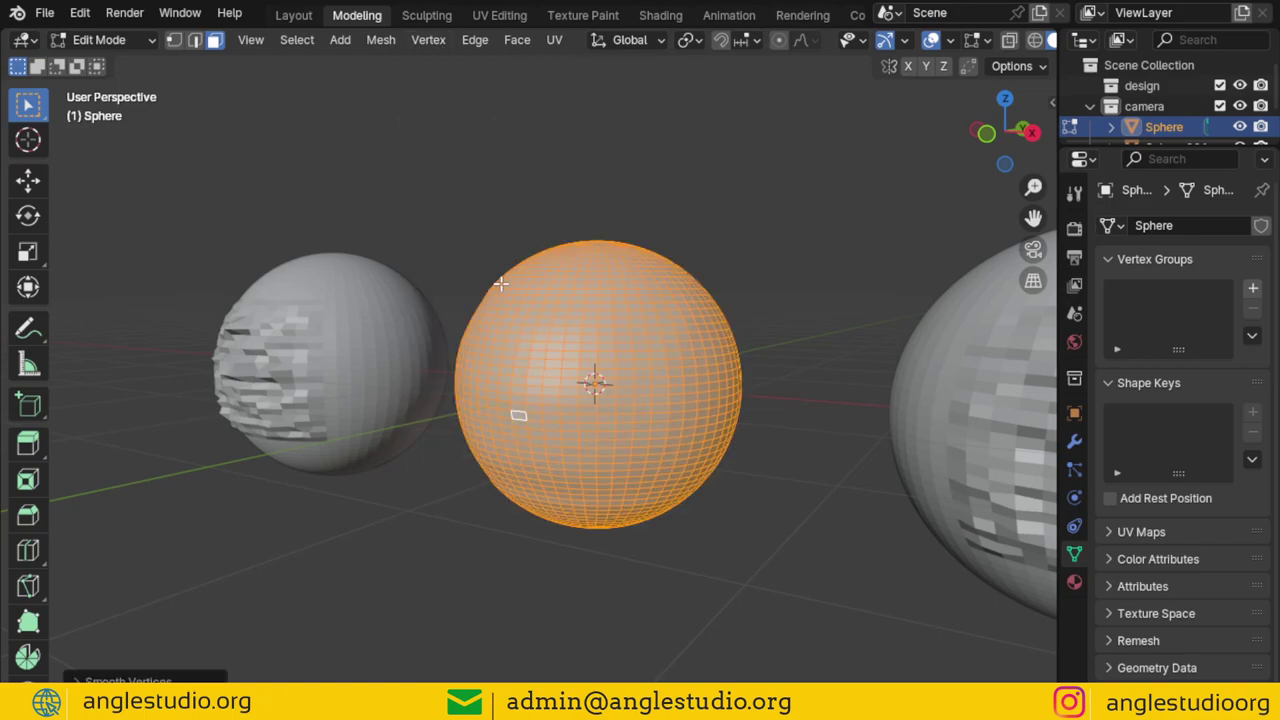
# Return to Object Mode, inspect the smoothed sphere, and select the left sphere.
pyautogui.press('Tab')
pyautogui.moveTo(585, 294); pyautogui.dragTo(629, 328, button='middle')
pyautogui.moveTo(429, 294); pyautogui.dragTo(463, 329, button='middle')
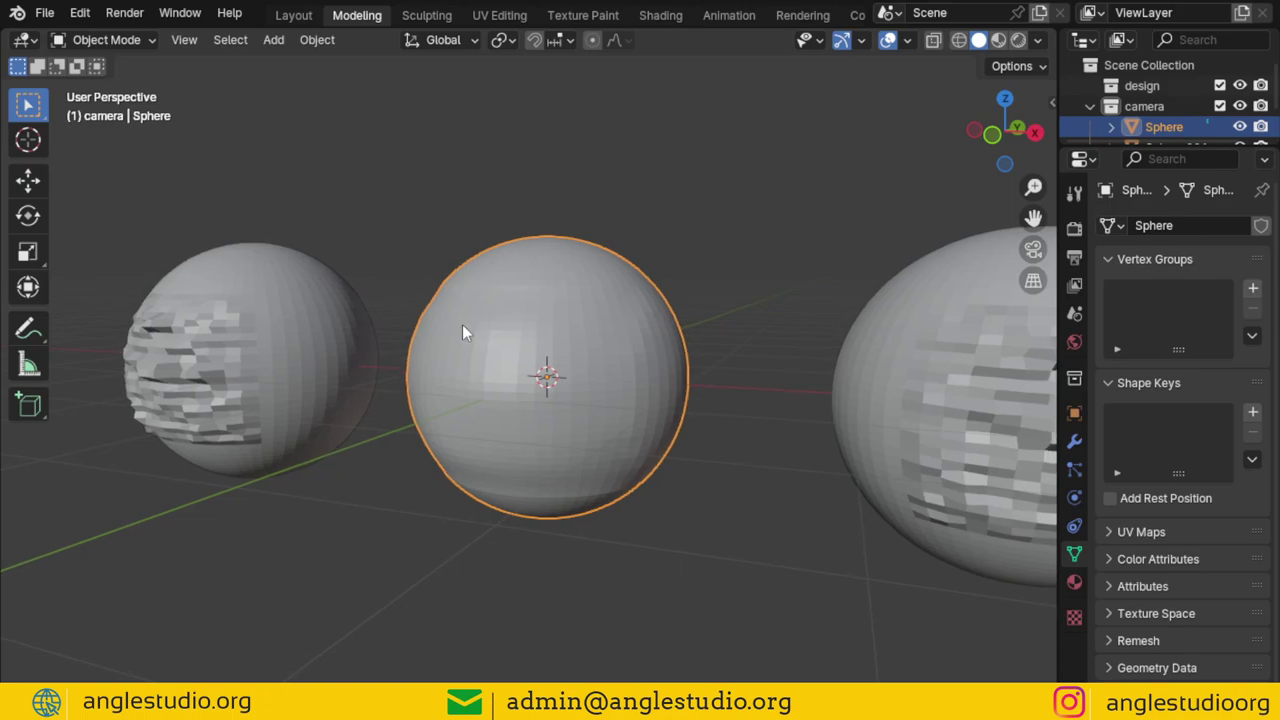
pyautogui.click(283, 334)
pyautogui.moveTo(283, 334)
pyautogui.mouseDown(button='middle')
pyautogui.moveTo(616, 420)
pyautogui.moveTo(590, 395)
pyautogui.mouseUp(button='middle')
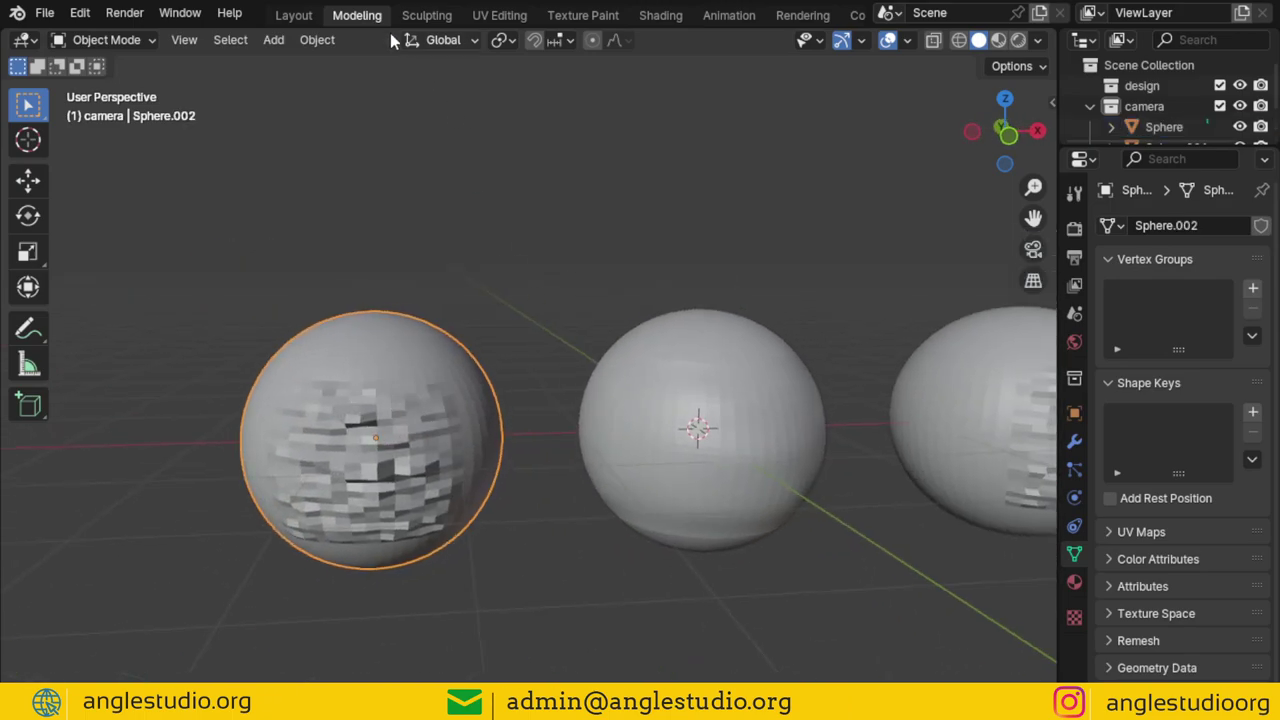
# Sculpt the left sphere with X symmetry, a 138 px Smooth brush at strength 0.187.
pyautogui.click(140, 39)
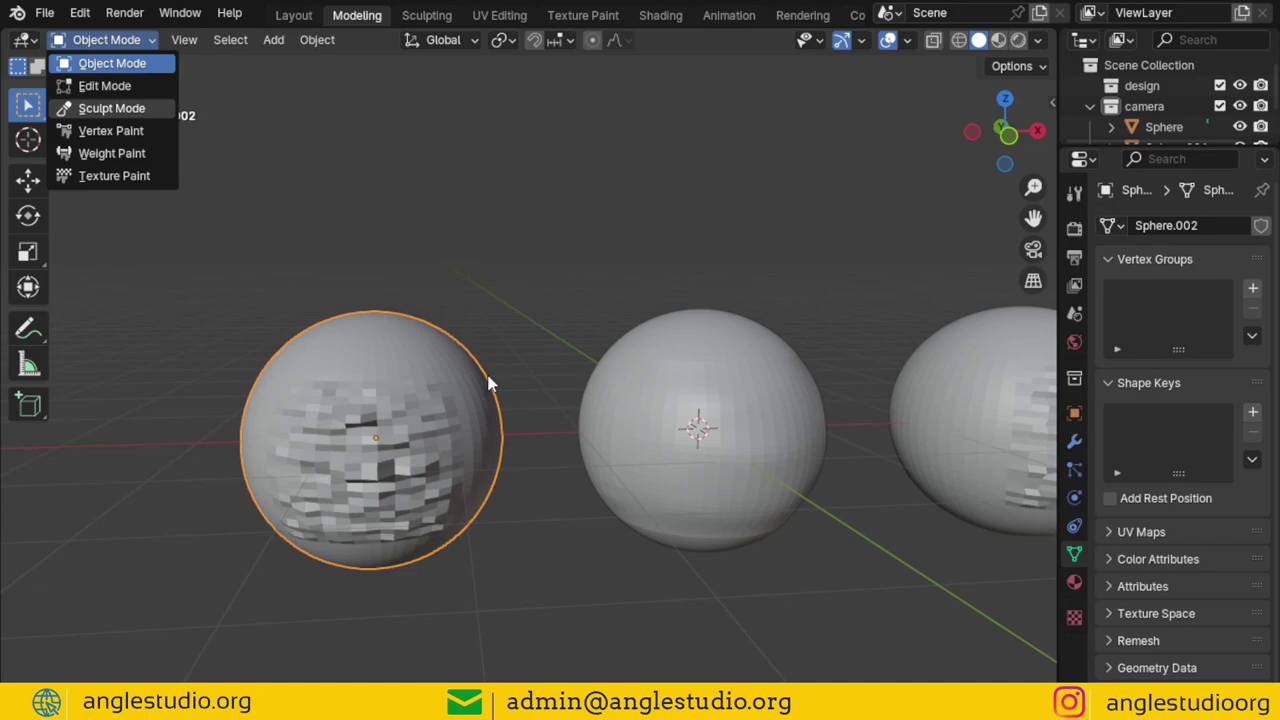
pyautogui.press('Return')
pyautogui.click(903, 66)
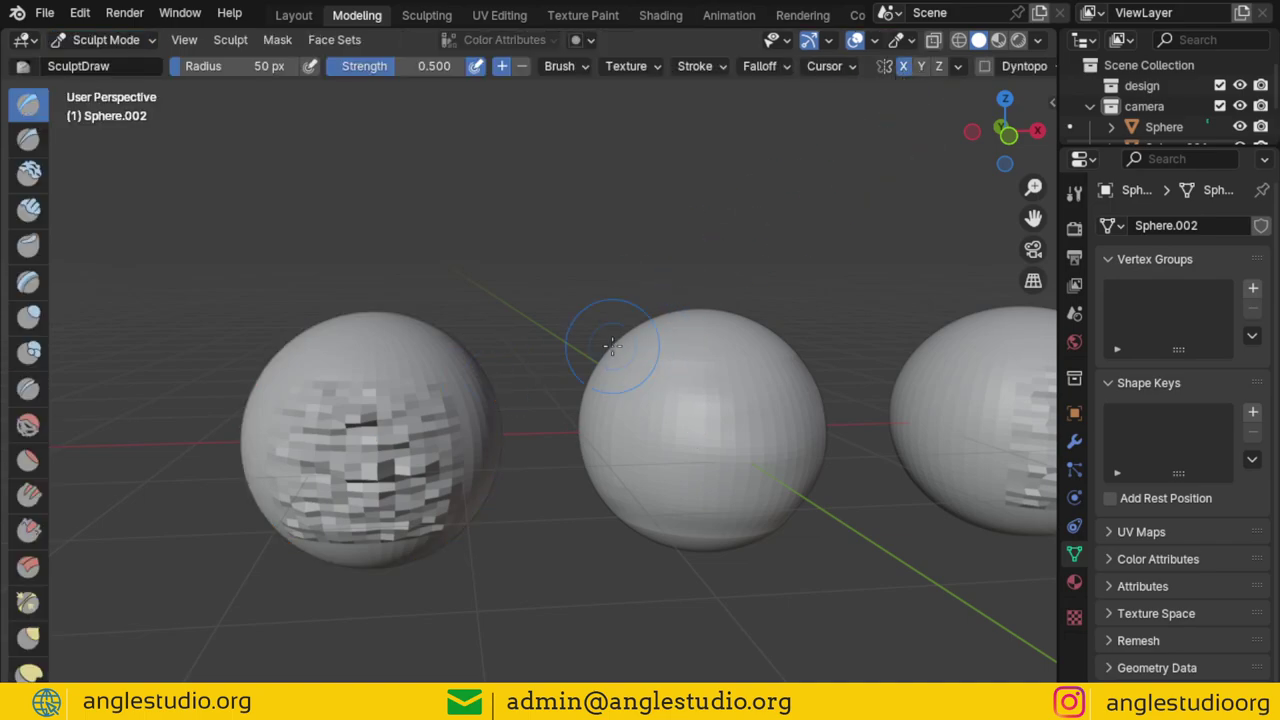
pyautogui.press('f')
pyautogui.click(478, 416)
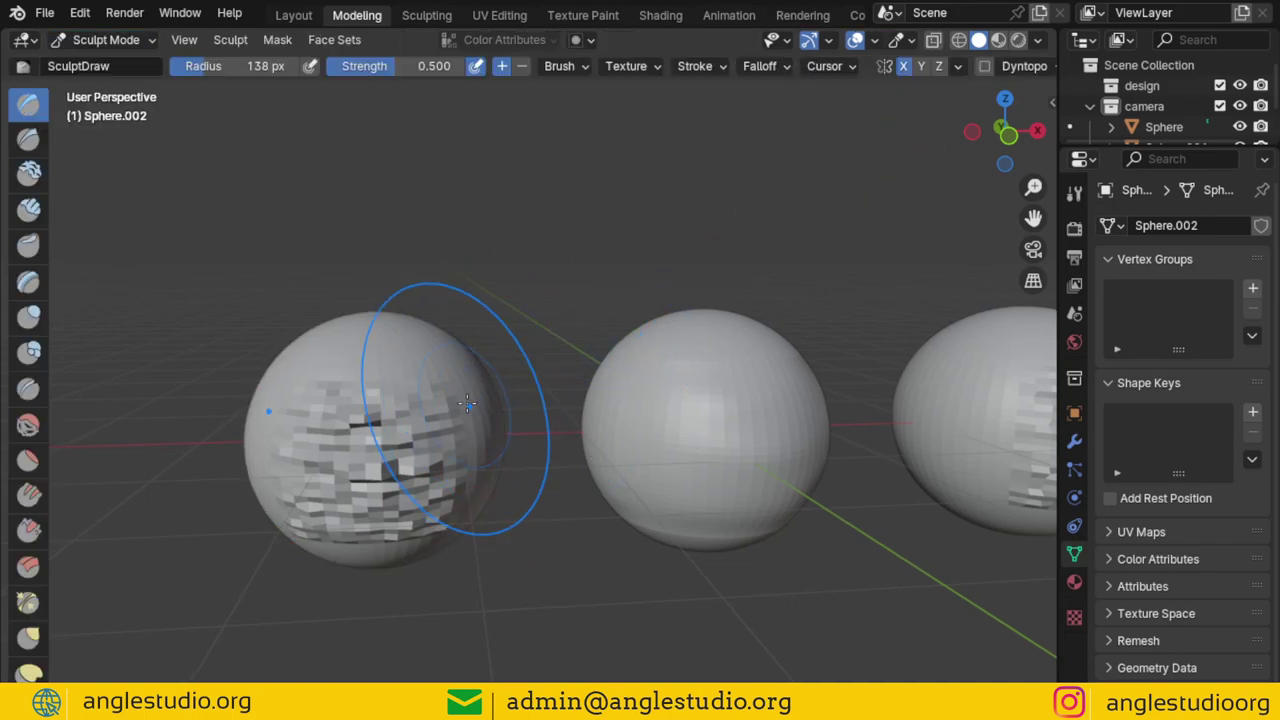
pyautogui.hotkey('shift', 's')
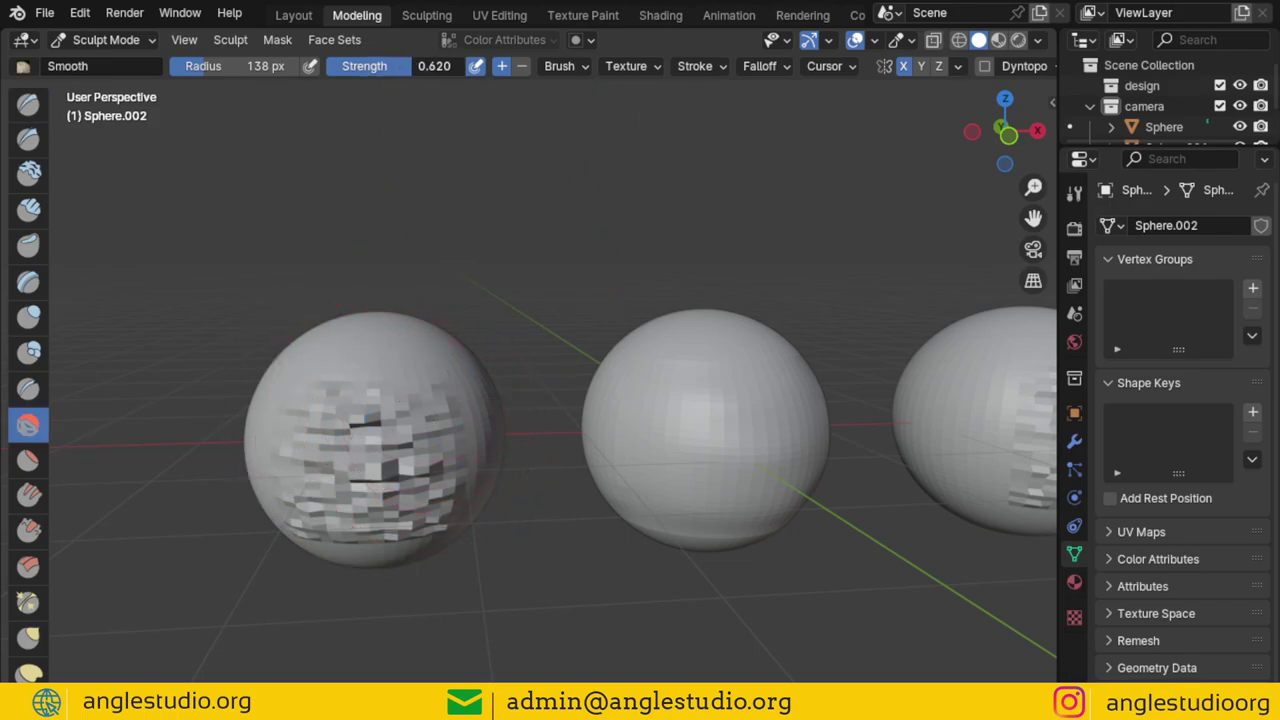
pyautogui.moveTo(410, 66); pyautogui.dragTo(352, 66)
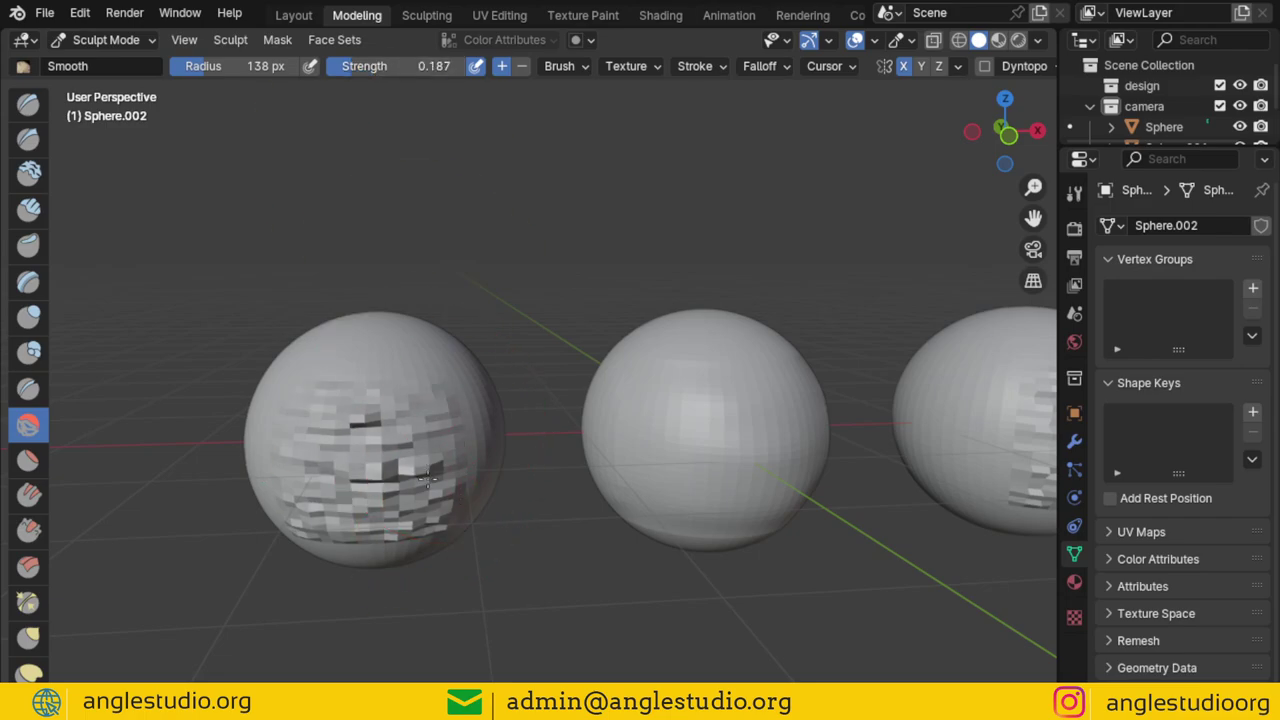
# Brush the blocky noise on the left sphere's front and lower half smooth, then return to Object Mode.
pyautogui.moveTo(427, 480); pyautogui.dragTo(365, 498)
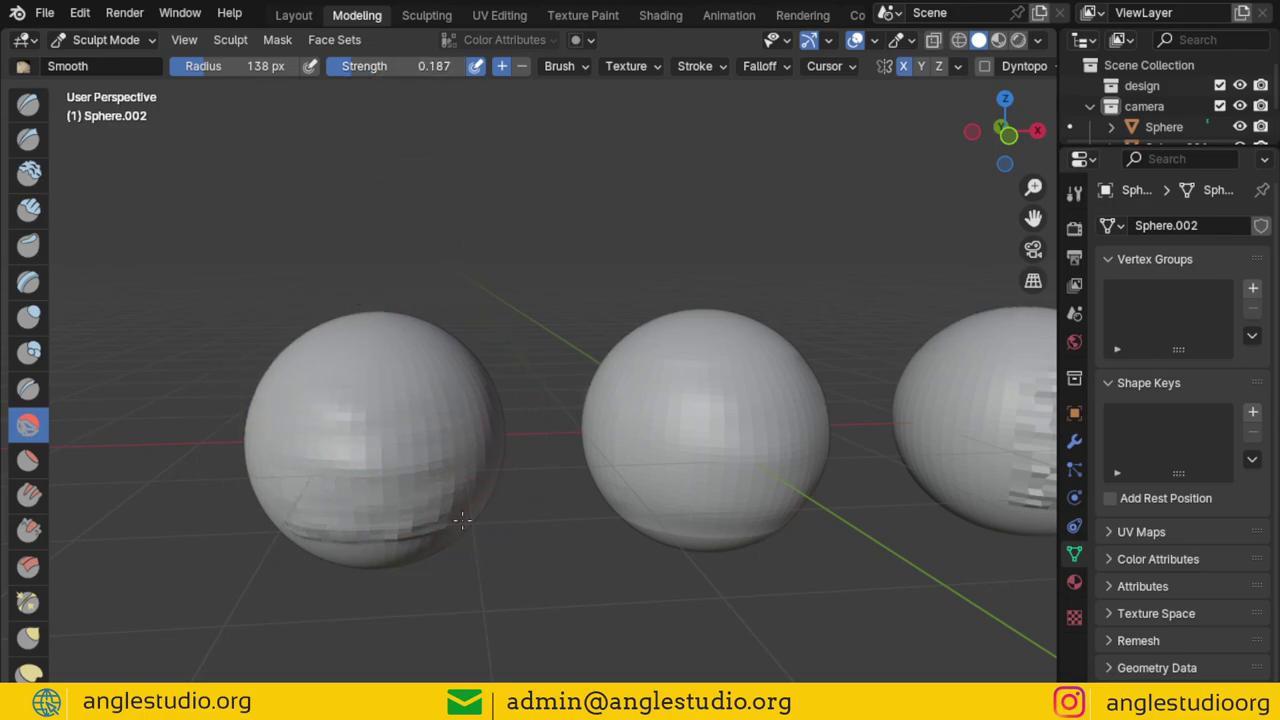
pyautogui.moveTo(462, 518)
pyautogui.mouseDown()
pyautogui.moveTo(370, 530)
pyautogui.moveTo(349, 457)
pyautogui.moveTo(371, 357)
pyautogui.moveTo(429, 400)
pyautogui.moveTo(436, 540)
pyautogui.moveTo(423, 423)
pyautogui.moveTo(309, 451)
pyautogui.moveTo(286, 474)
pyautogui.mouseUp()
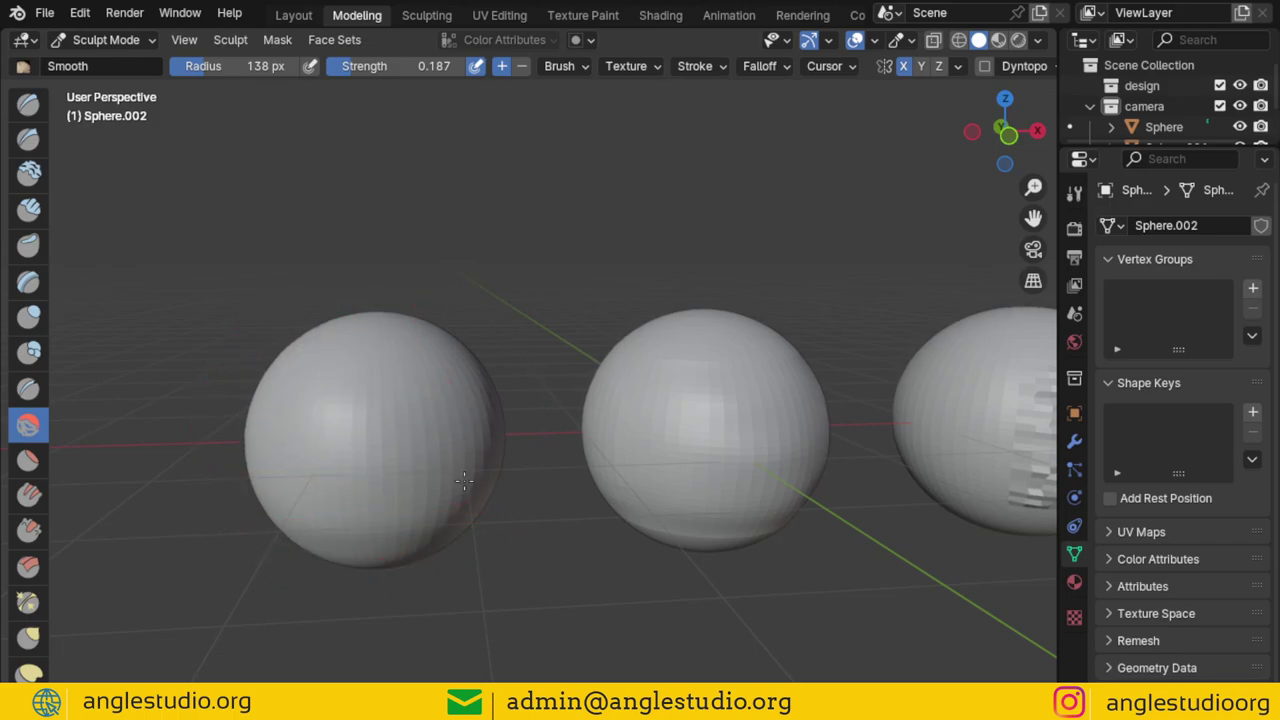
pyautogui.moveTo(589, 260)
pyautogui.mouseDown(button='middle')
pyautogui.moveTo(449, 298)
pyautogui.moveTo(354, 443)
pyautogui.mouseUp(button='middle')
pyautogui.click(130, 42)
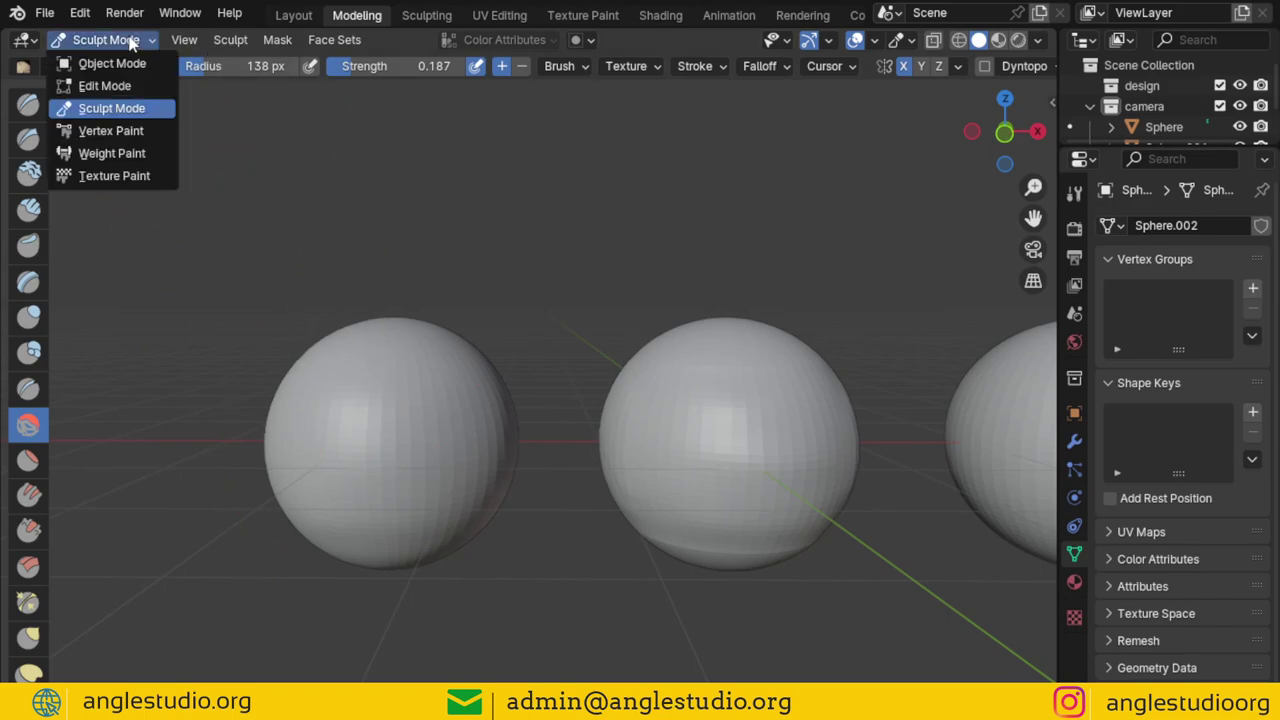
pyautogui.click(108, 63)
# Select the right sphere and enter Edit Mode on its mesh.
pyautogui.moveTo(500, 346)
pyautogui.mouseDown(button='middle')
pyautogui.moveTo(606, 363)
pyautogui.moveTo(490, 352)
pyautogui.mouseUp(button='middle')
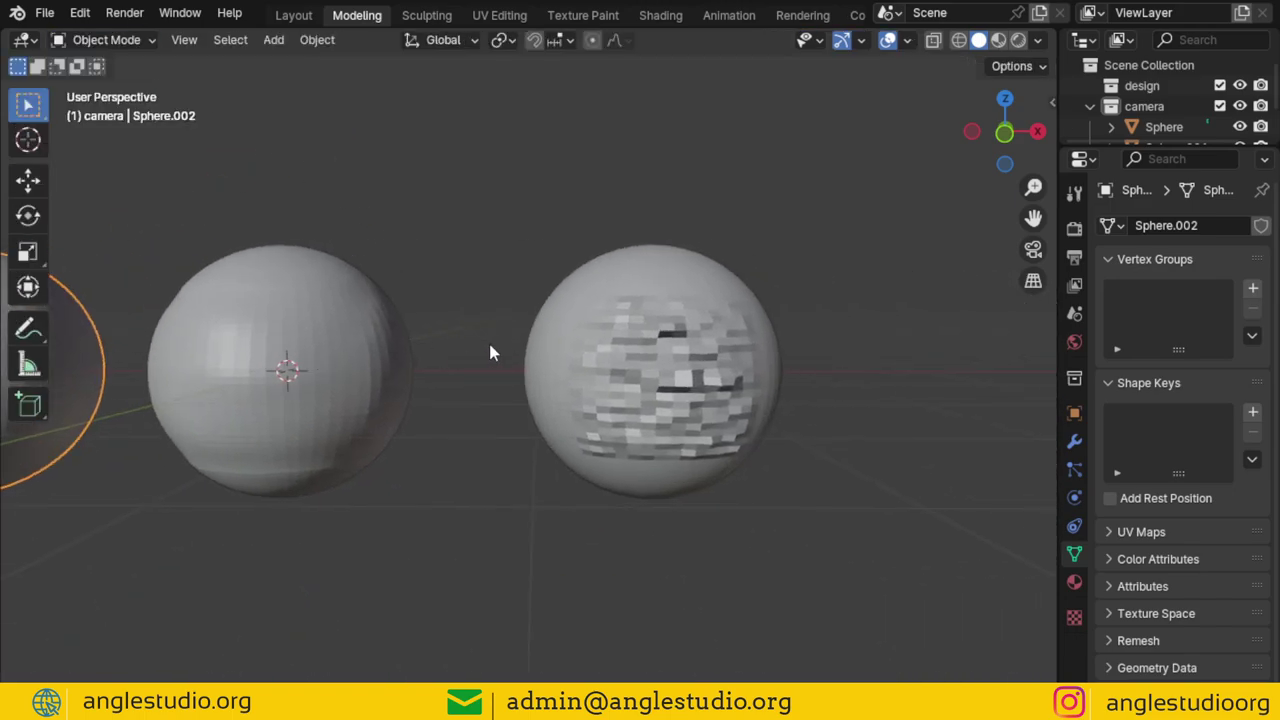
pyautogui.click(659, 346)
pyautogui.moveTo(659, 346); pyautogui.dragTo(675, 386, button='middle')
pyautogui.press('Tab')
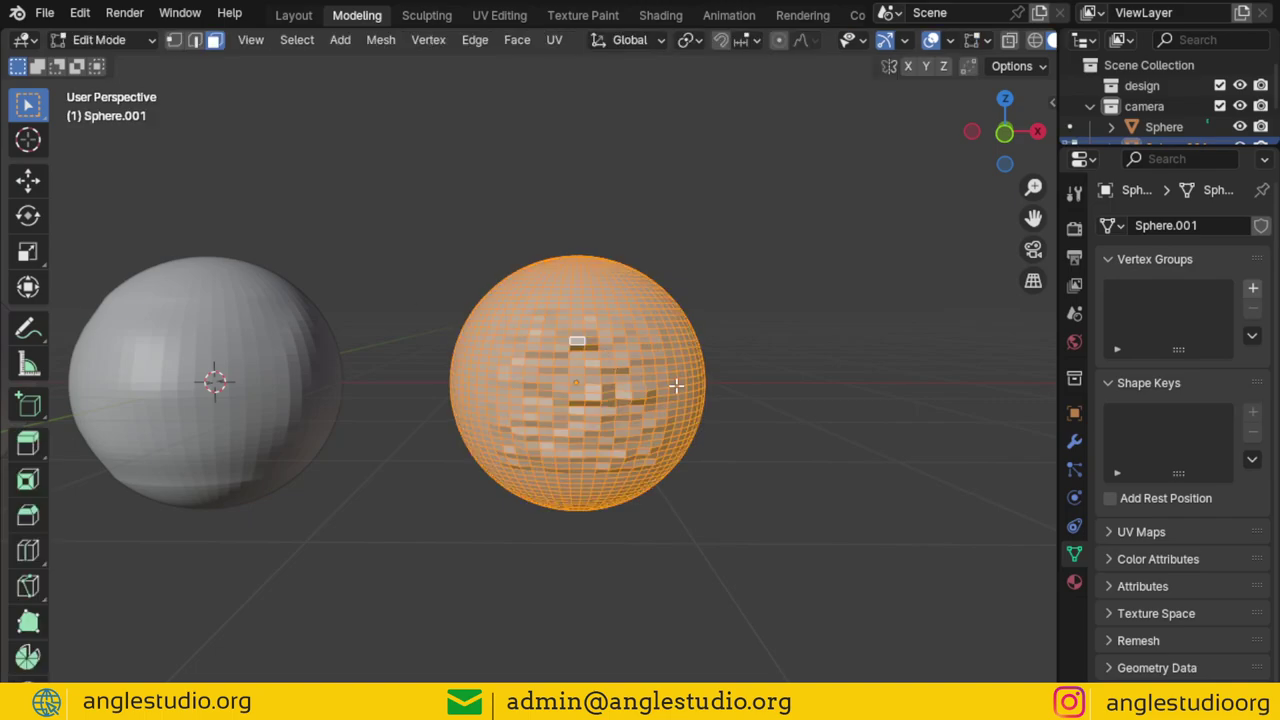
# From the front view, select the faces at the patch centre and grow the selection twice.
pyautogui.press('KP_1')
pyautogui.scroll(3, 636, 320)
pyautogui.hotkey('alt', 'a')
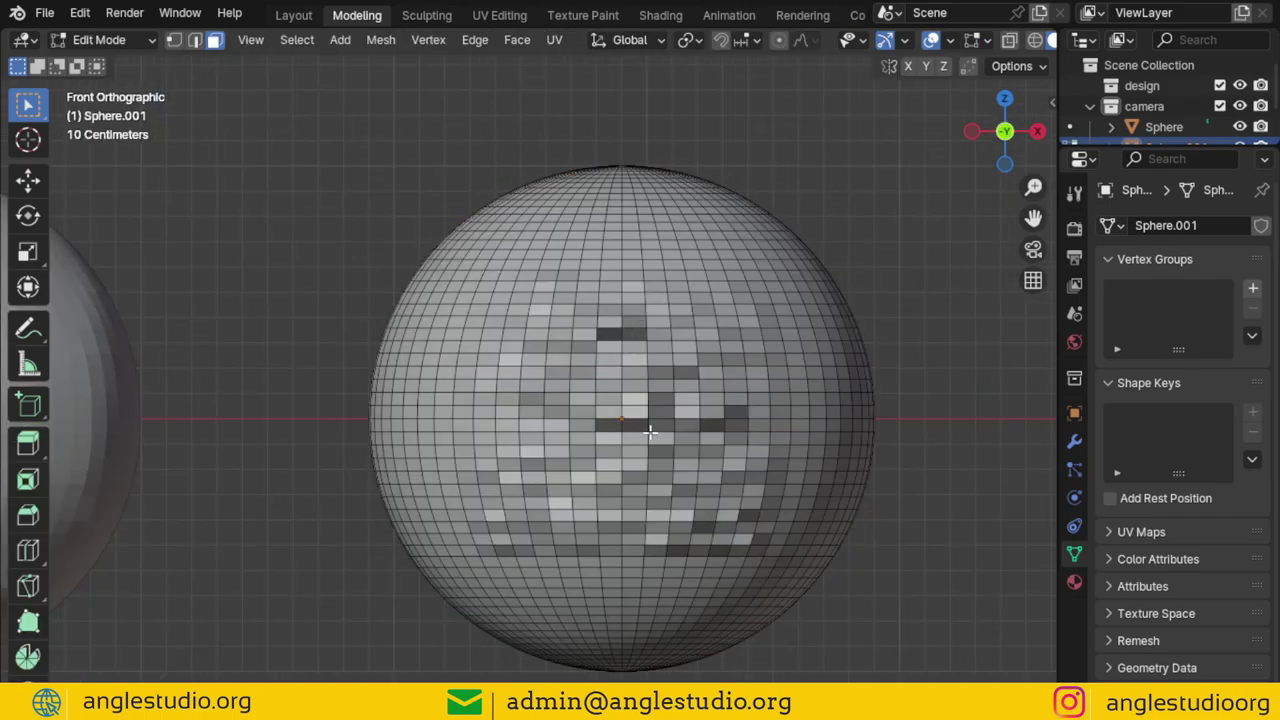
pyautogui.click(628, 418)
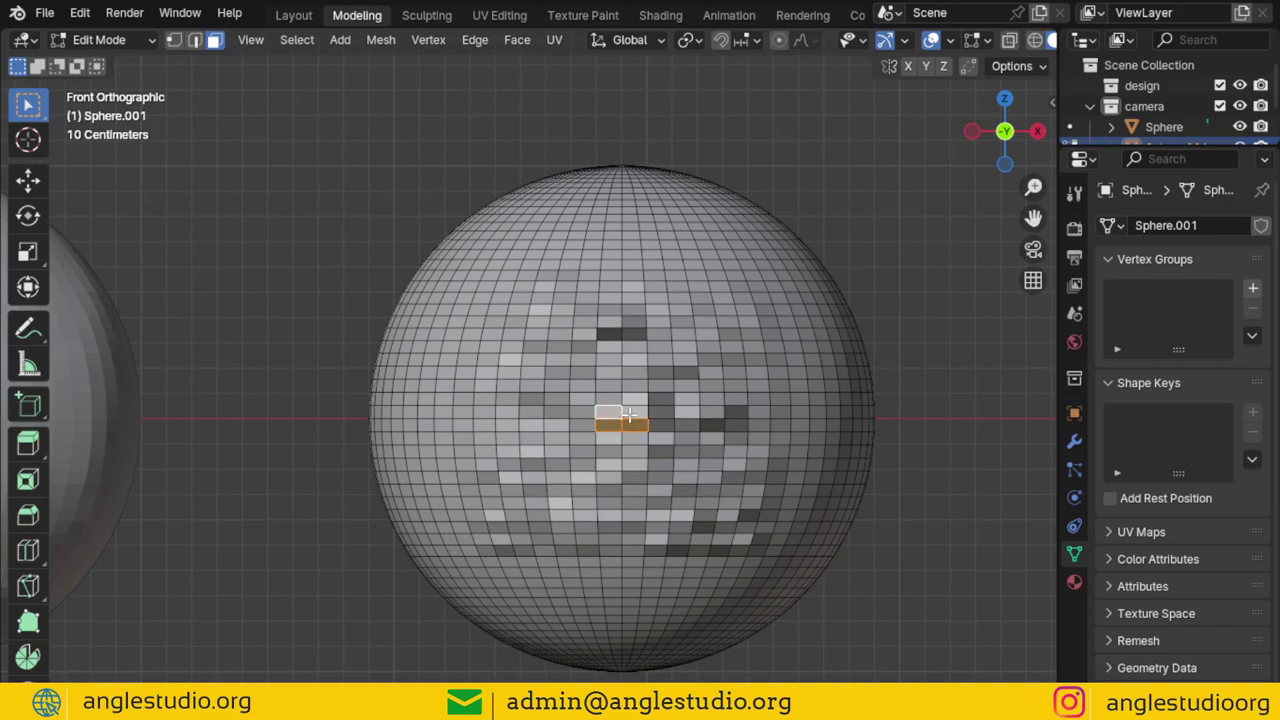
pyautogui.press('ctrl+KP_Add')
pyautogui.press('ctrl+KP_Add')
pyautogui.press('ctrl+KP_Add')
pyautogui.press('ctrl+KP_Add')
pyautogui.press('ctrl+KP_Add')
pyautogui.press('ctrl+KP_Add')
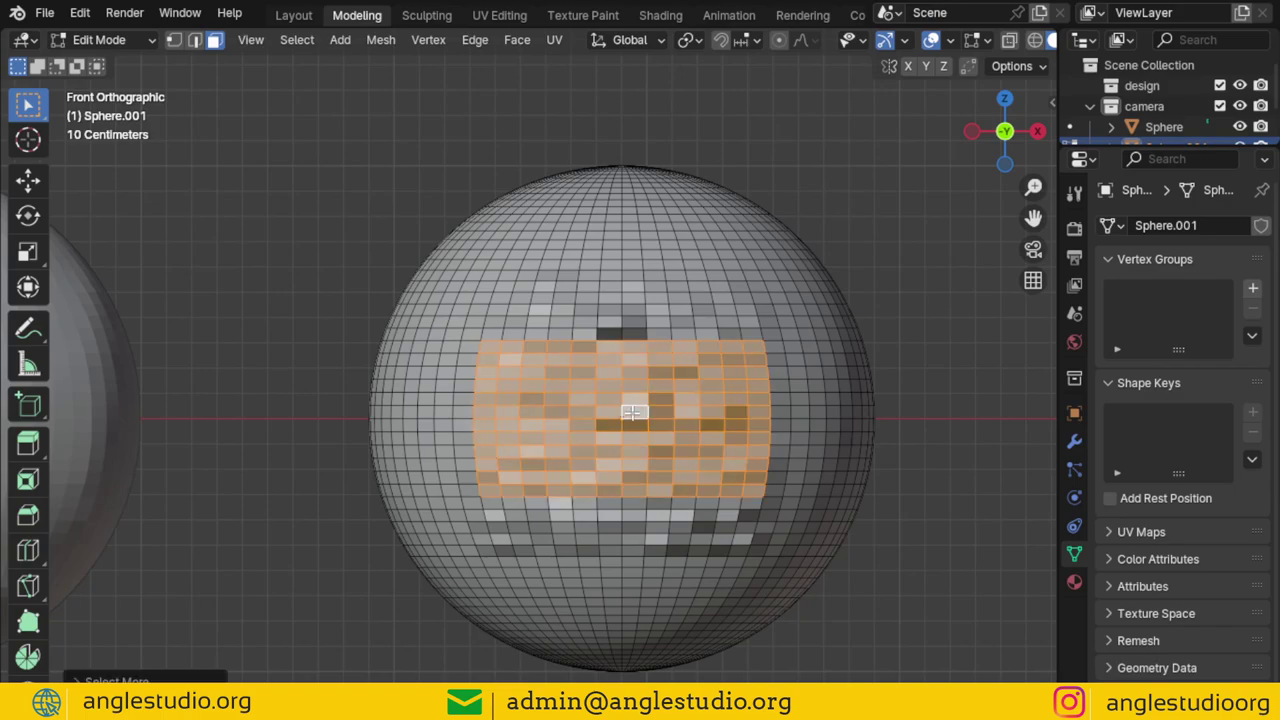
pyautogui.press('ctrl+KP_Add')
# Box-select the patch's upper and bottom rows and add the selection to a new vertex group, Group.
pyautogui.press('b')
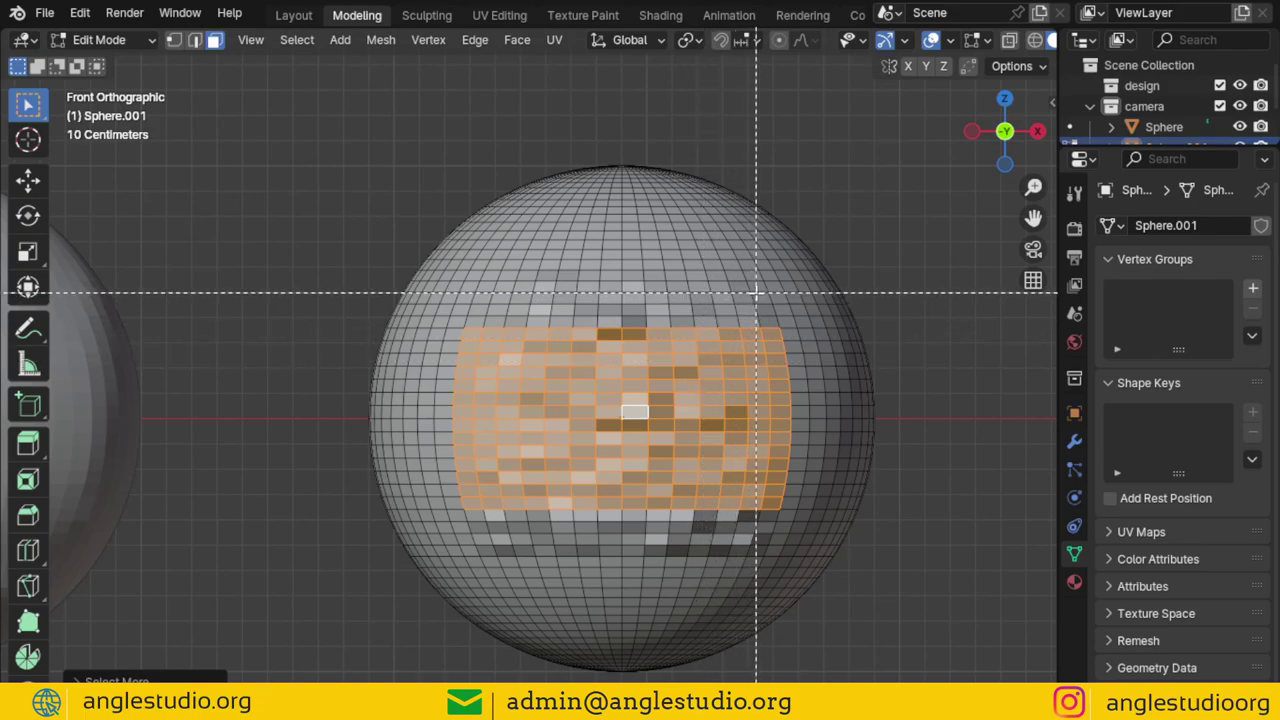
pyautogui.moveTo(760, 287)
pyautogui.mouseDown()
pyautogui.moveTo(540, 354)
pyautogui.moveTo(482, 350)
pyautogui.mouseUp()
pyautogui.press('b')
pyautogui.moveTo(770, 508); pyautogui.dragTo(491, 559)
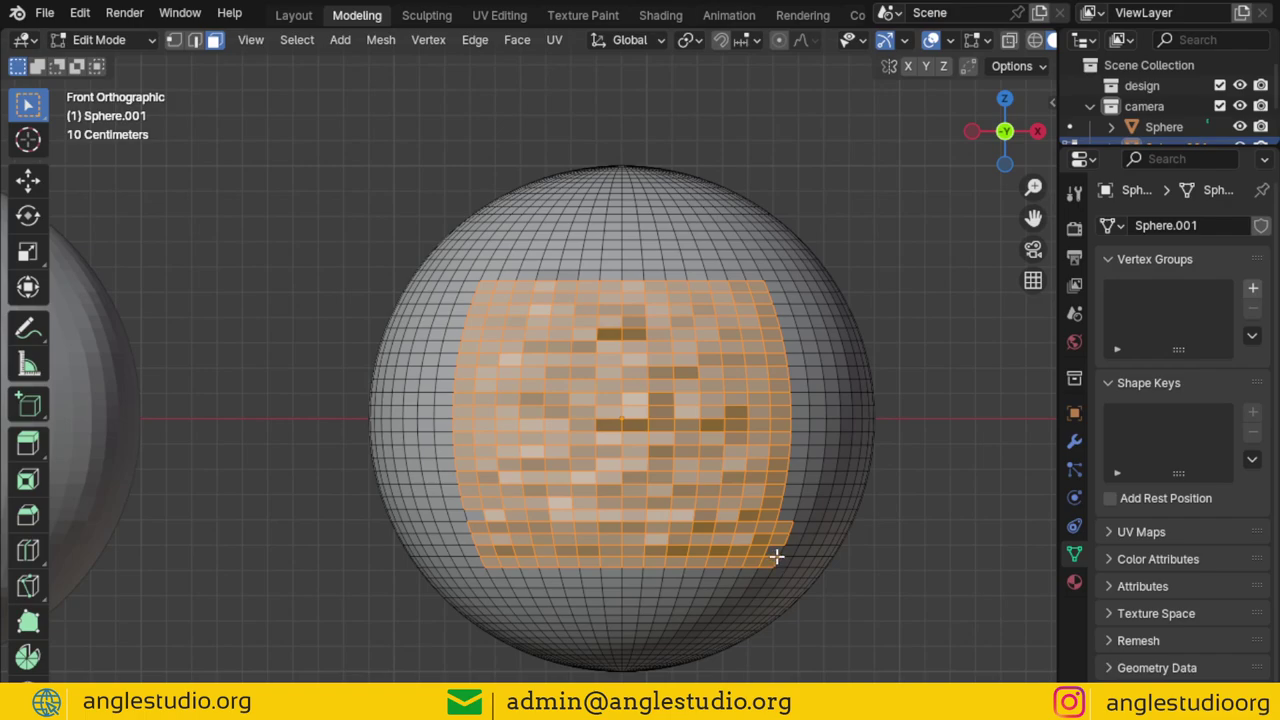
pyautogui.keyDown('shift'); pyautogui.click(476, 515); pyautogui.keyUp('shift')
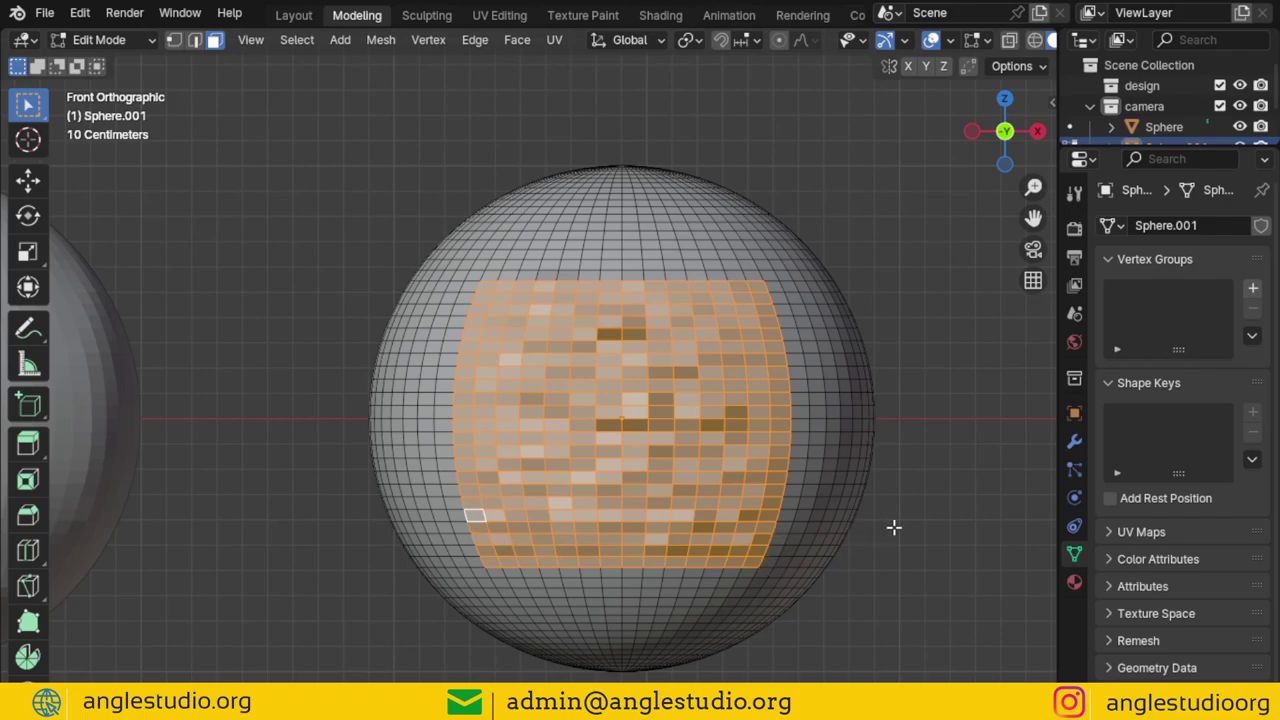
pyautogui.click(1252, 288)
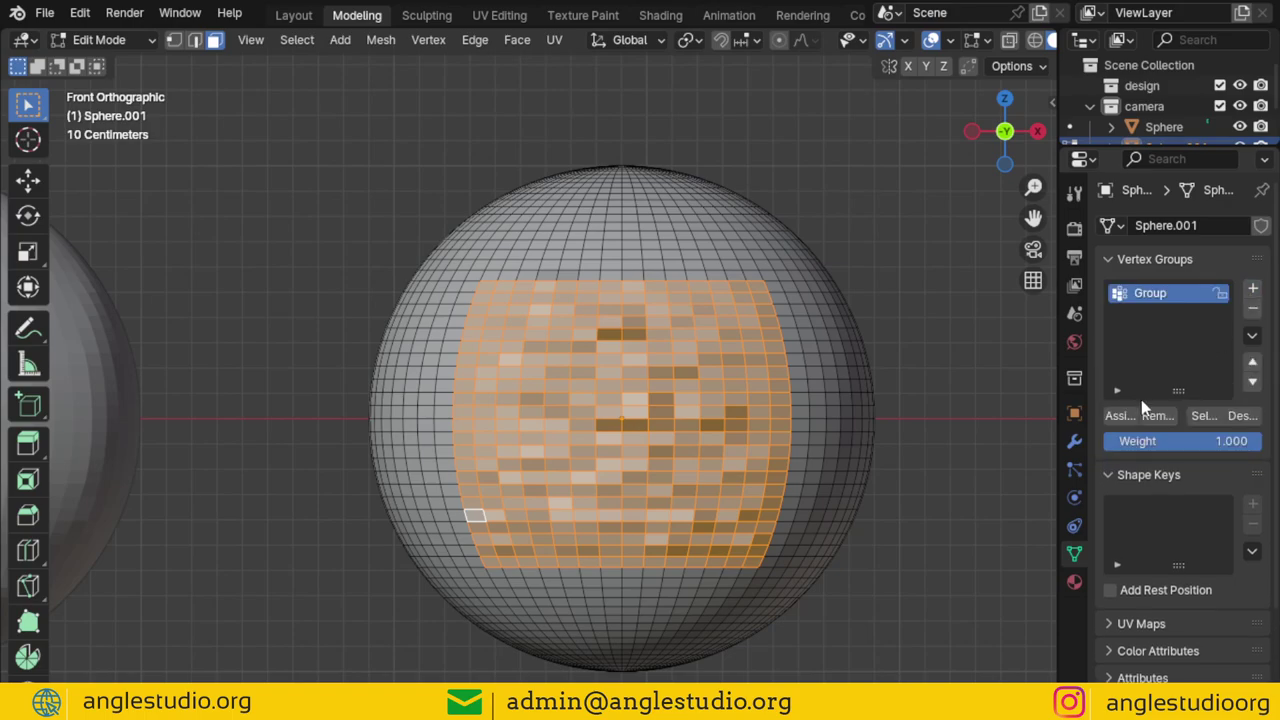
pyautogui.click(1074, 441)
# Add a Smooth Laplacian modifier to Sphere.001, limit it to the Group vertex group, and raise Repeat to 3.
pyautogui.press('Tab')
pyautogui.click(1196, 224)
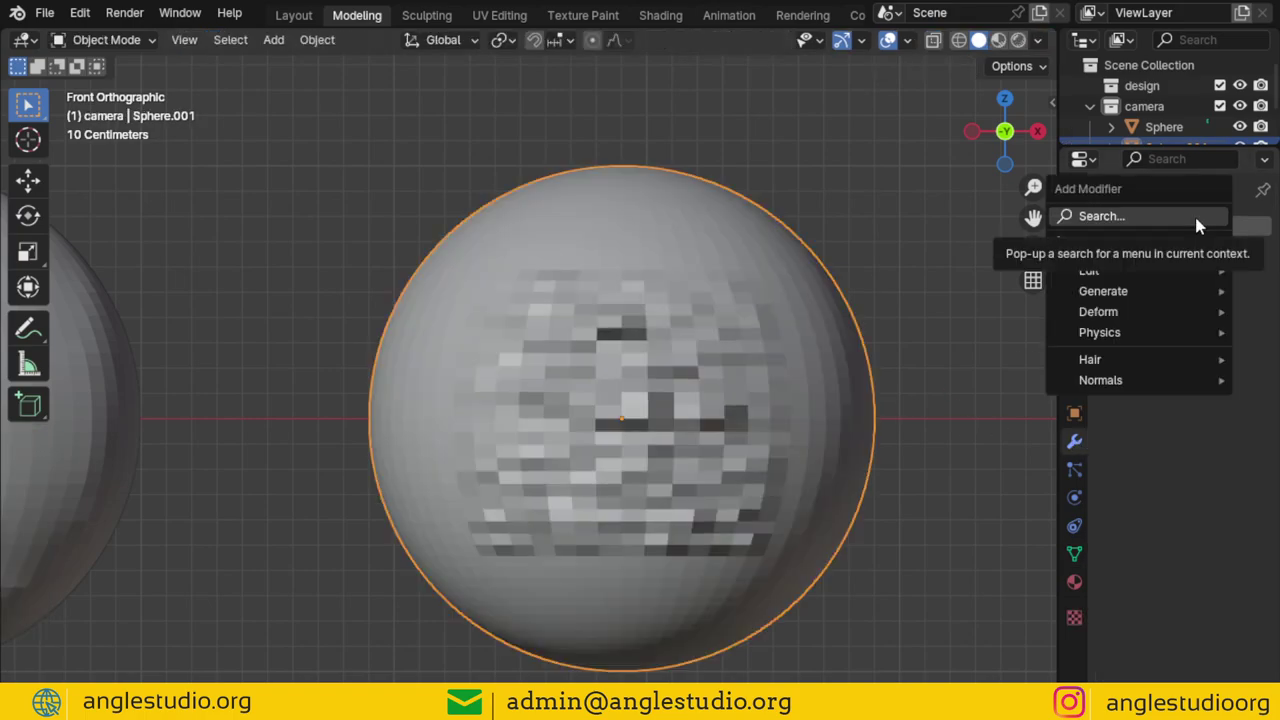
pyautogui.click(815, 257)
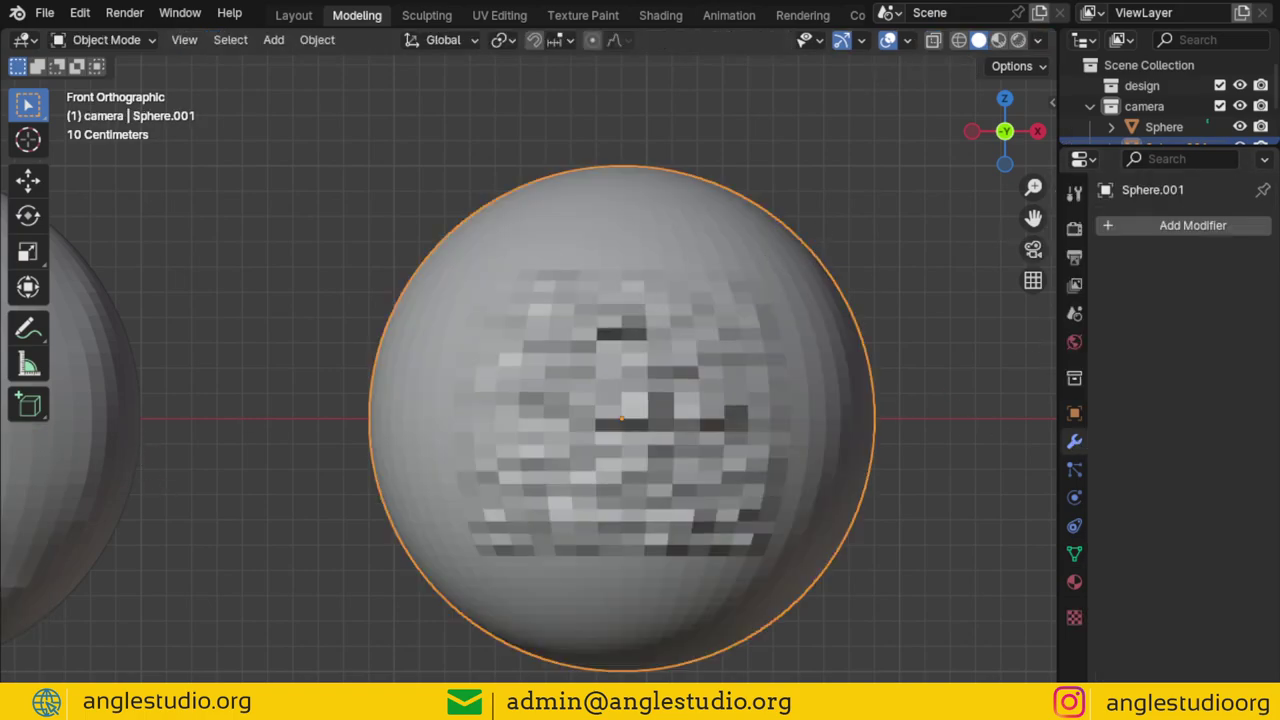
pyautogui.click(1167, 225)
pyautogui.moveTo(1069, 323)
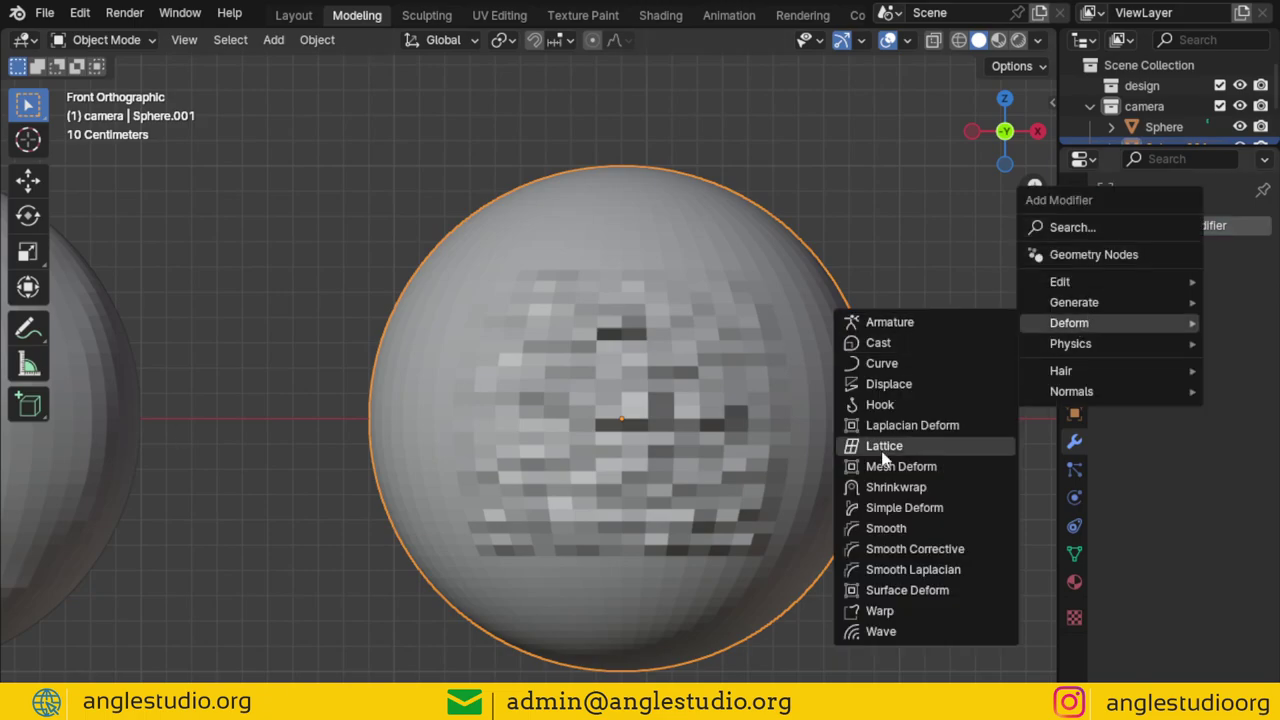
pyautogui.press('Return')
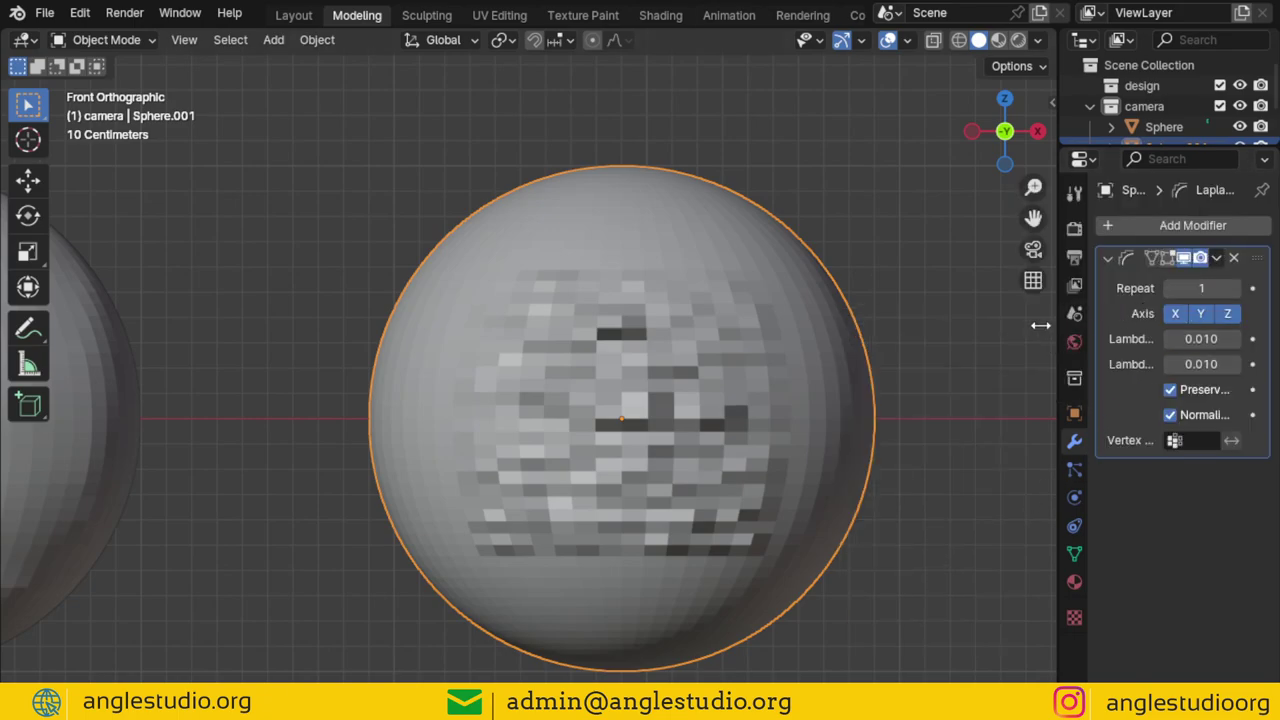
pyautogui.moveTo(1058, 330); pyautogui.dragTo(945, 310)
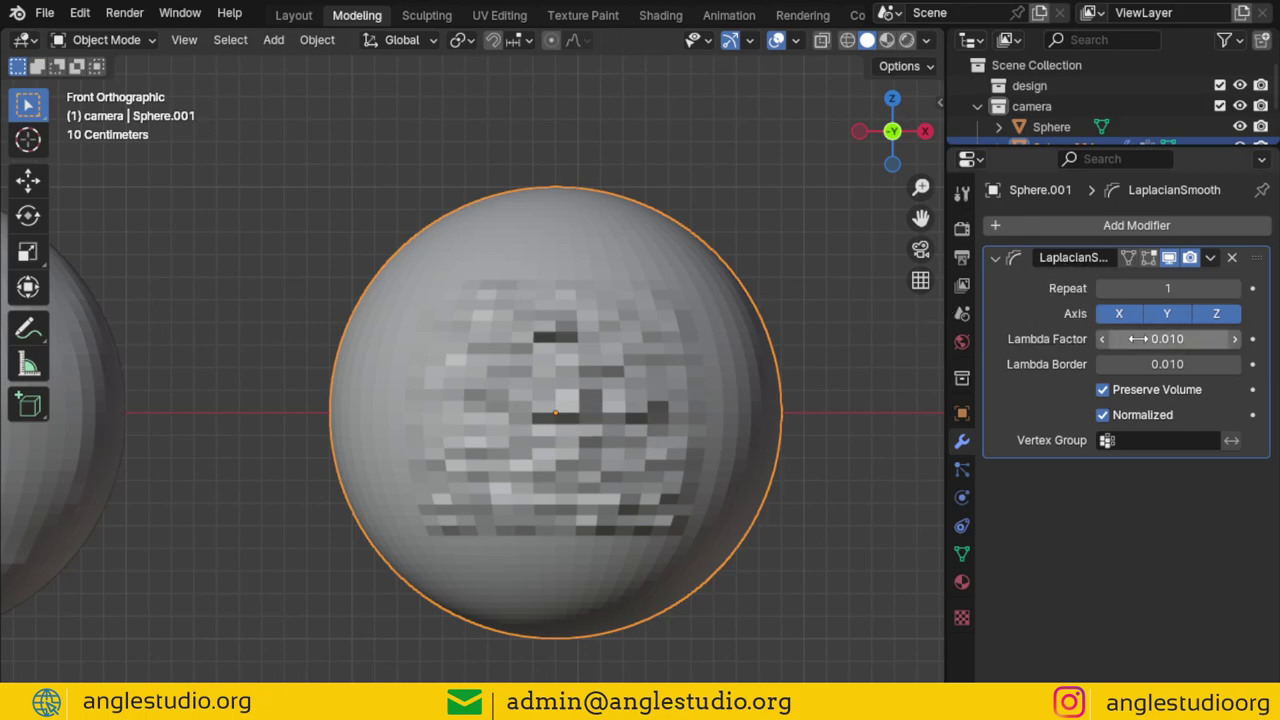
pyautogui.click(1148, 436)
pyautogui.click(1107, 470)
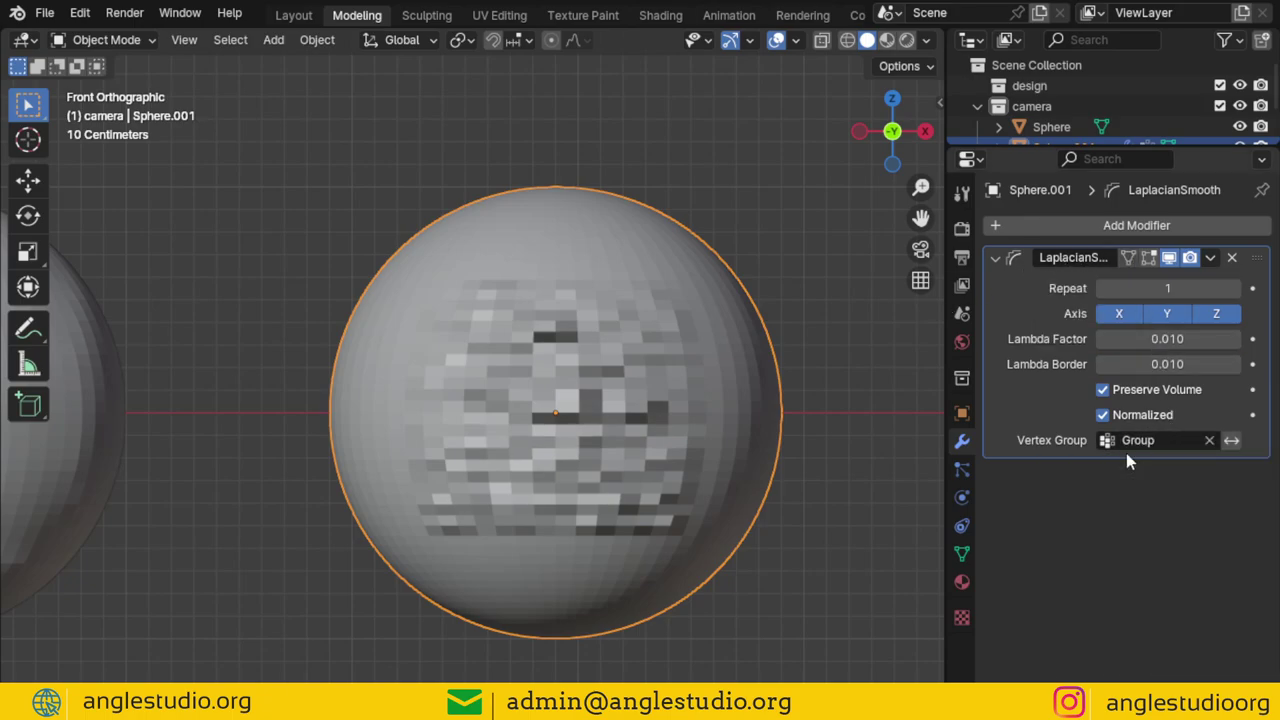
pyautogui.click(1233, 289)
# Set the Laplacian Smooth Repeat count to 50, then to 100.
pyautogui.moveTo(900, 450); pyautogui.dragTo(702, 482, button='middle')
pyautogui.click(1234, 288)
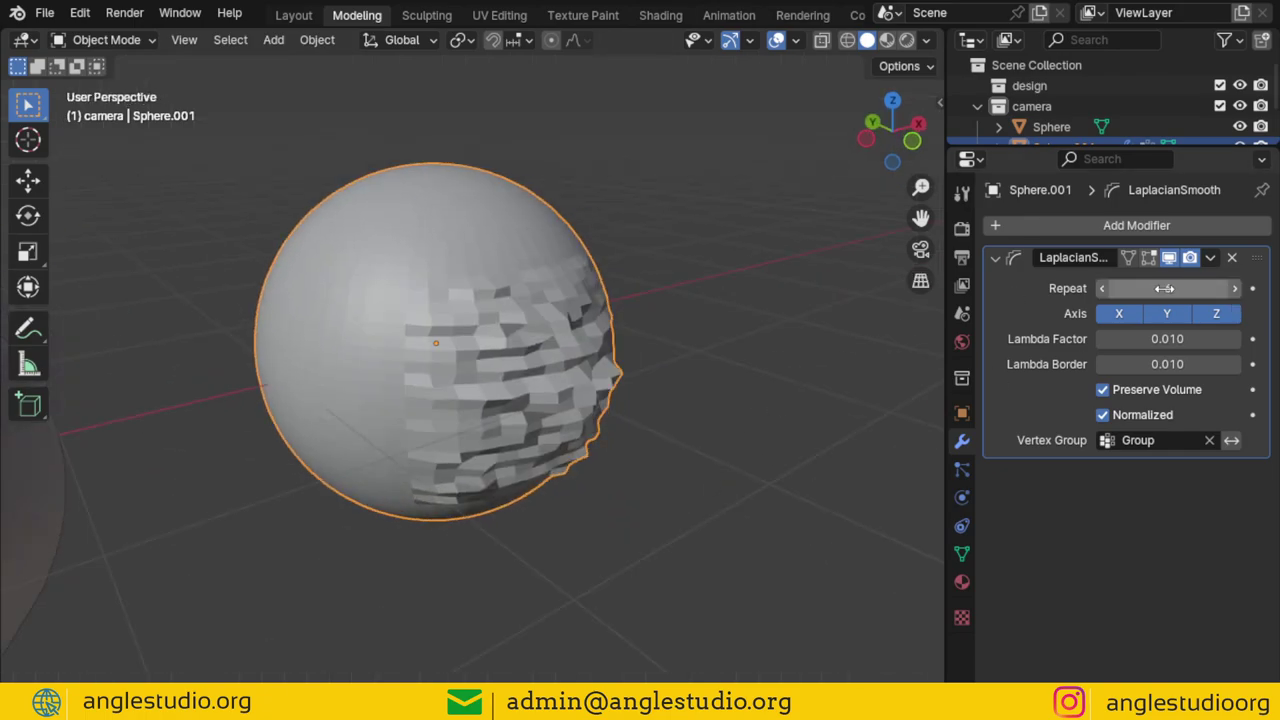
pyautogui.click(1186, 288)
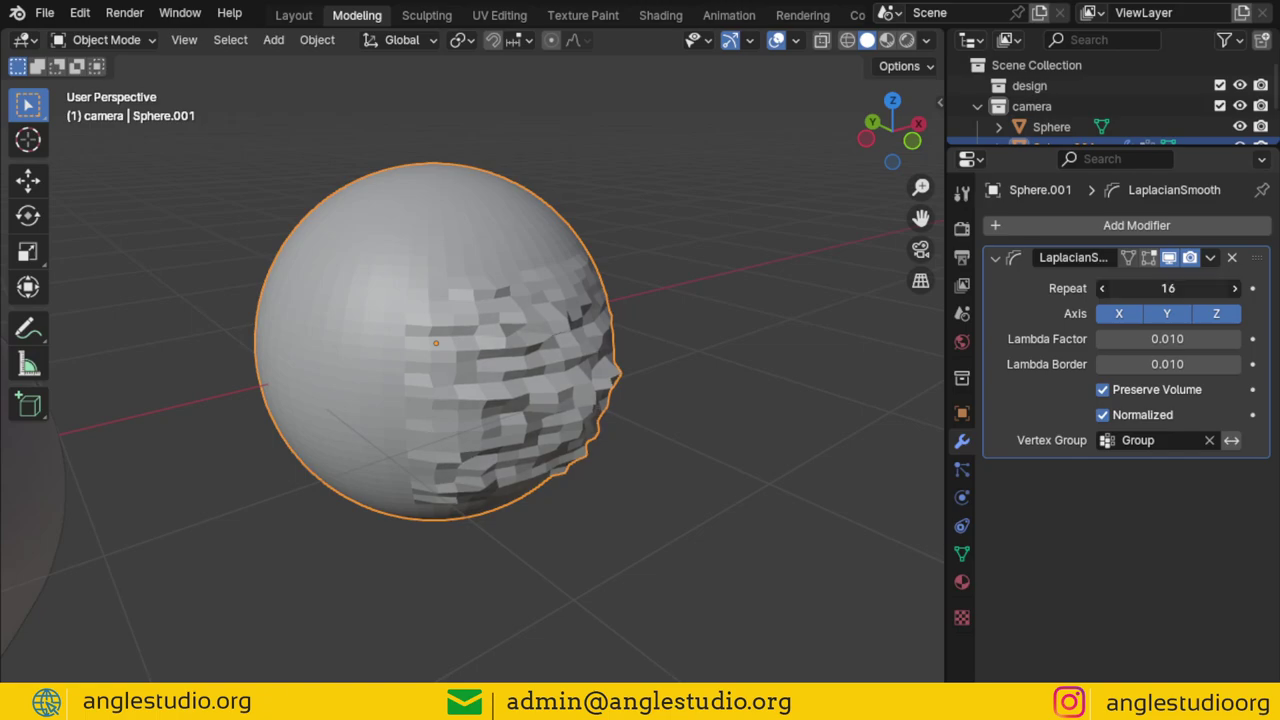
pyautogui.write('50')
pyautogui.press('Return')
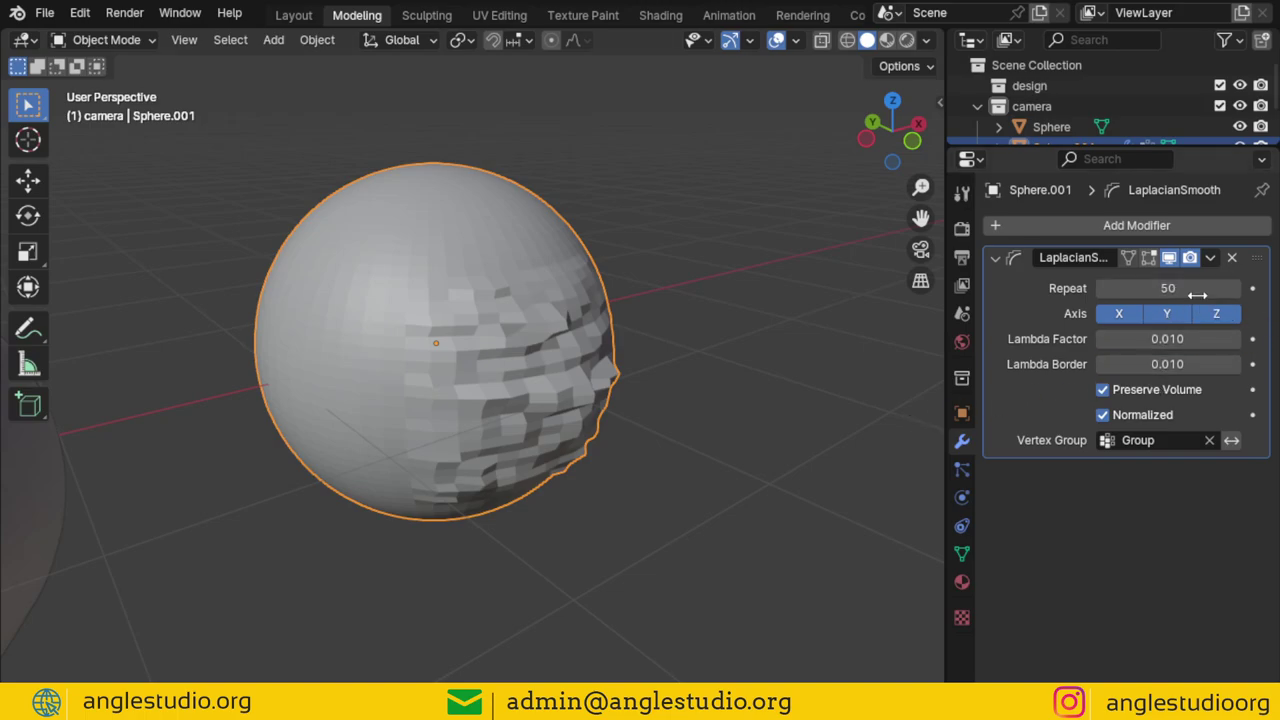
pyautogui.click(1236, 289)
pyautogui.click(1190, 287)
pyautogui.write('52')
pyautogui.moveTo(1168, 287); pyautogui.dragTo(1101, 287)
pyautogui.press('BackSpace')
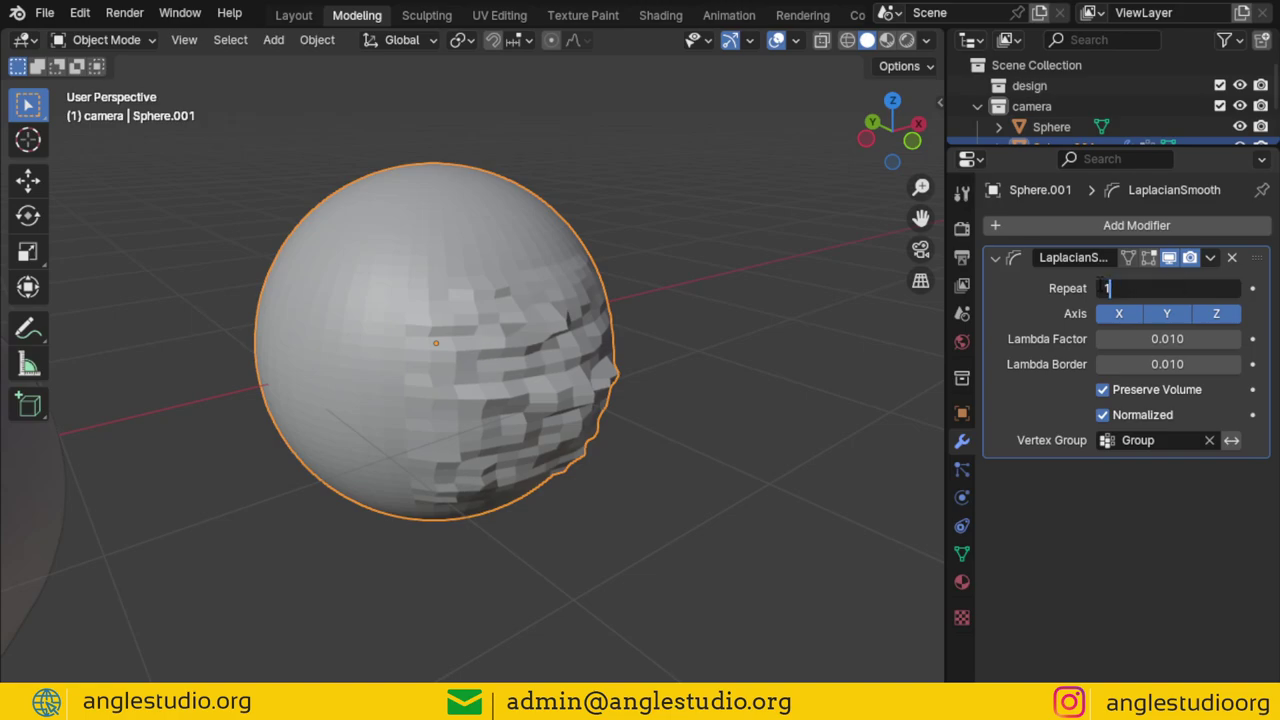
pyautogui.write('100')
pyautogui.press('Return')
# Increase Repeat to 200 and then 300, checking the patch after each change.
pyautogui.moveTo(635, 412); pyautogui.dragTo(430, 390, button='middle')
pyautogui.click(1184, 288)
pyautogui.press('BackSpace')
pyautogui.write('200')
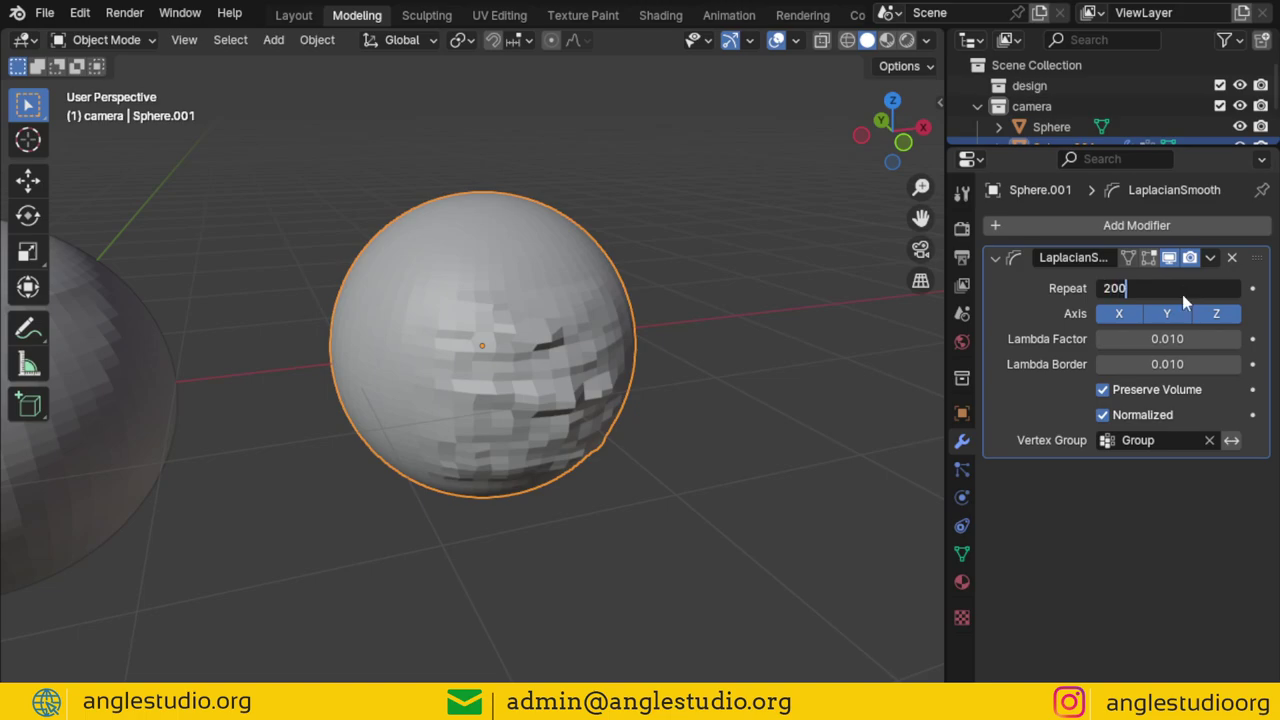
pyautogui.press('Return')
pyautogui.moveTo(667, 366)
pyautogui.mouseDown(button='middle')
pyautogui.moveTo(507, 326)
pyautogui.moveTo(554, 382)
pyautogui.moveTo(553, 197)
pyautogui.moveTo(765, 362)
pyautogui.moveTo(692, 383)
pyautogui.moveTo(668, 373)
pyautogui.mouseUp(button='middle')
pyautogui.click(1171, 288)
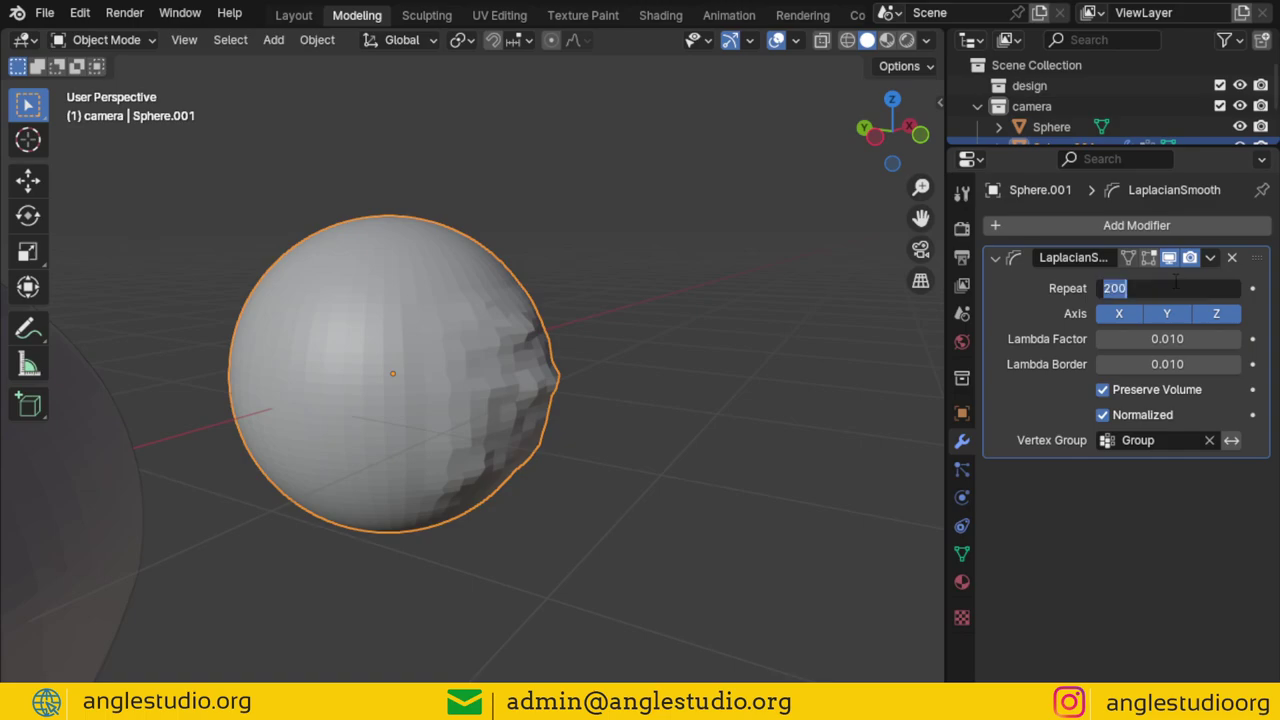
pyautogui.write('300')
pyautogui.press('Return')
pyautogui.moveTo(743, 377)
pyautogui.mouseDown(button='middle')
pyautogui.moveTo(491, 400)
pyautogui.moveTo(544, 356)
pyautogui.moveTo(674, 320)
pyautogui.mouseUp(button='middle')
# Apply Shade Smooth to the right sphere and enter 400 as the Repeat count.
pyautogui.rightClick(637, 291)
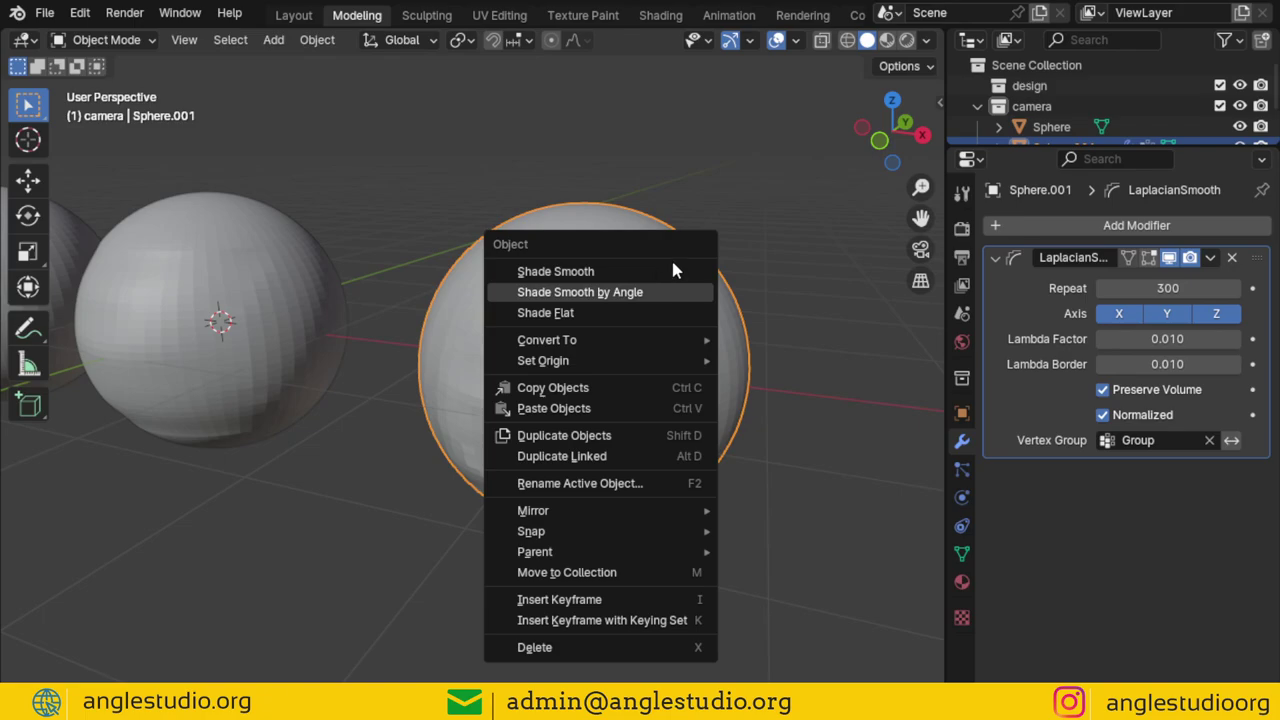
pyautogui.click(545, 312)
pyautogui.rightClick(576, 312)
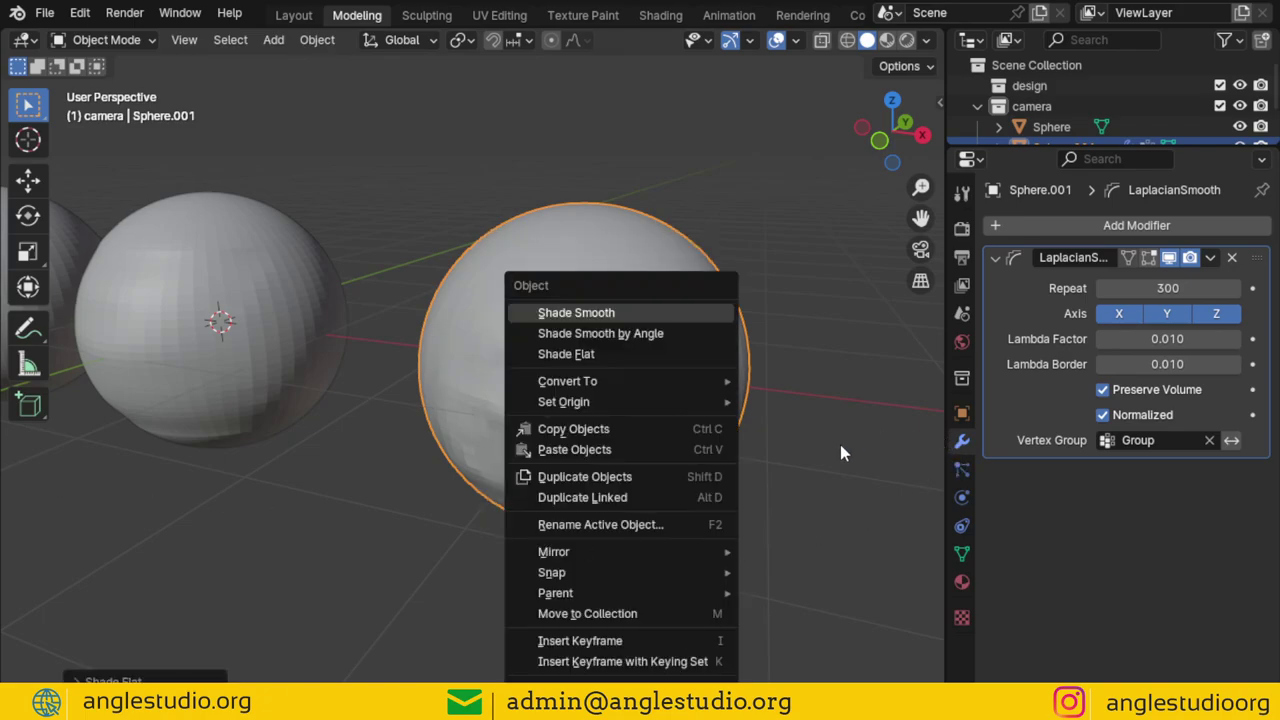
pyautogui.press('Return')
pyautogui.click(1113, 287)
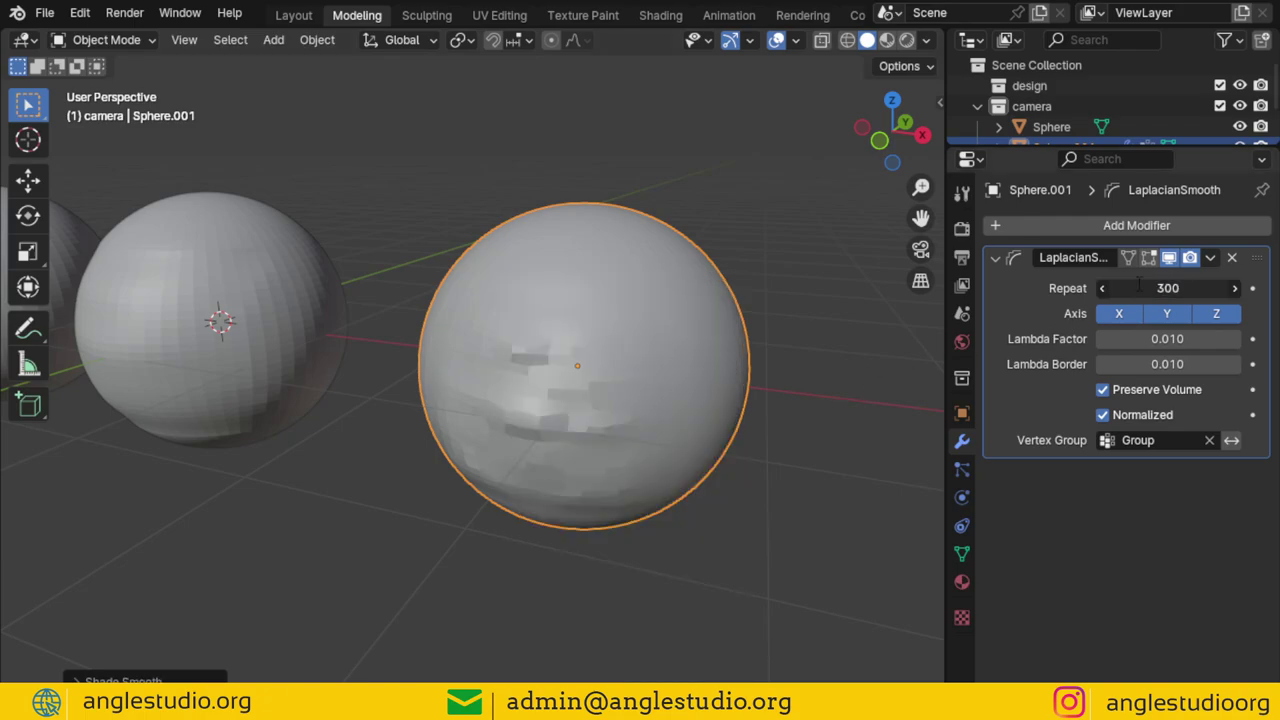
pyautogui.write('400')
# Commit Repeat 400, then raise the Laplacian Smooth Repeat count to 555.
pyautogui.press('Return')
pyautogui.moveTo(500, 408)
pyautogui.mouseDown(button='middle')
pyautogui.moveTo(668, 307)
pyautogui.moveTo(877, 357)
pyautogui.mouseUp(button='middle')
pyautogui.click(1200, 288)
pyautogui.write('5')
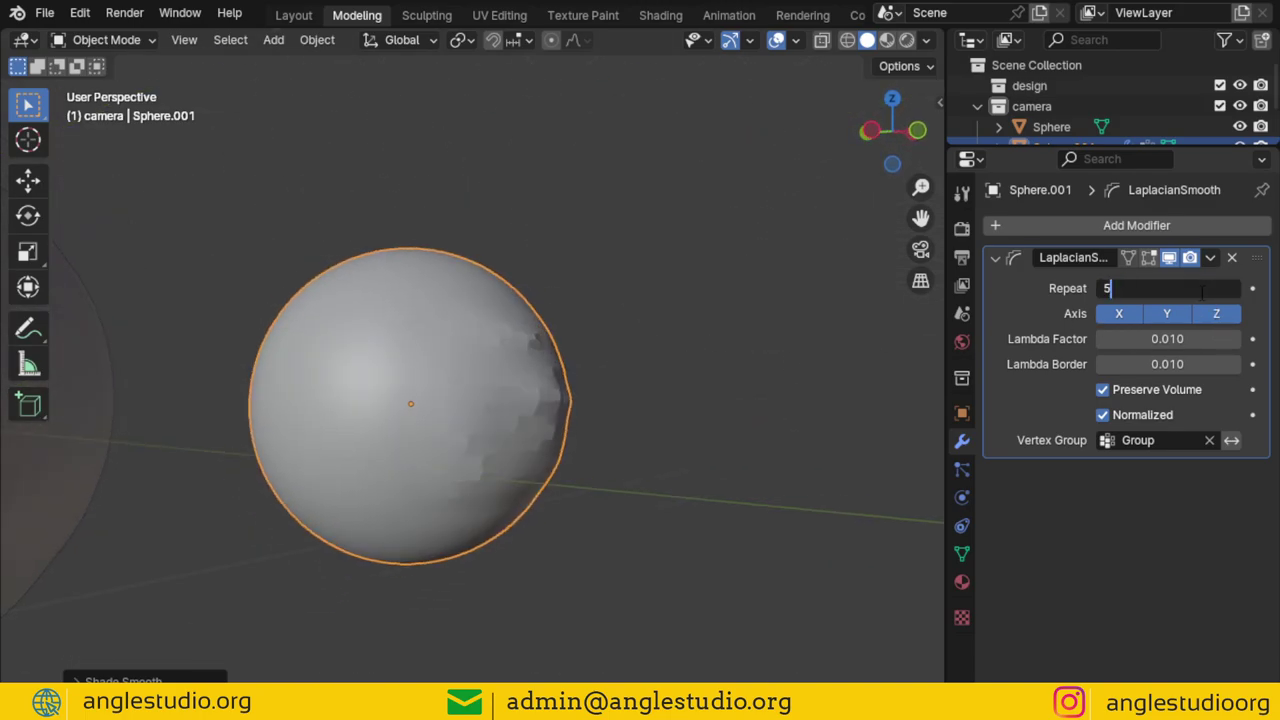
pyautogui.write('55')
pyautogui.press('Return')
pyautogui.moveTo(766, 430); pyautogui.dragTo(509, 497, button='middle')
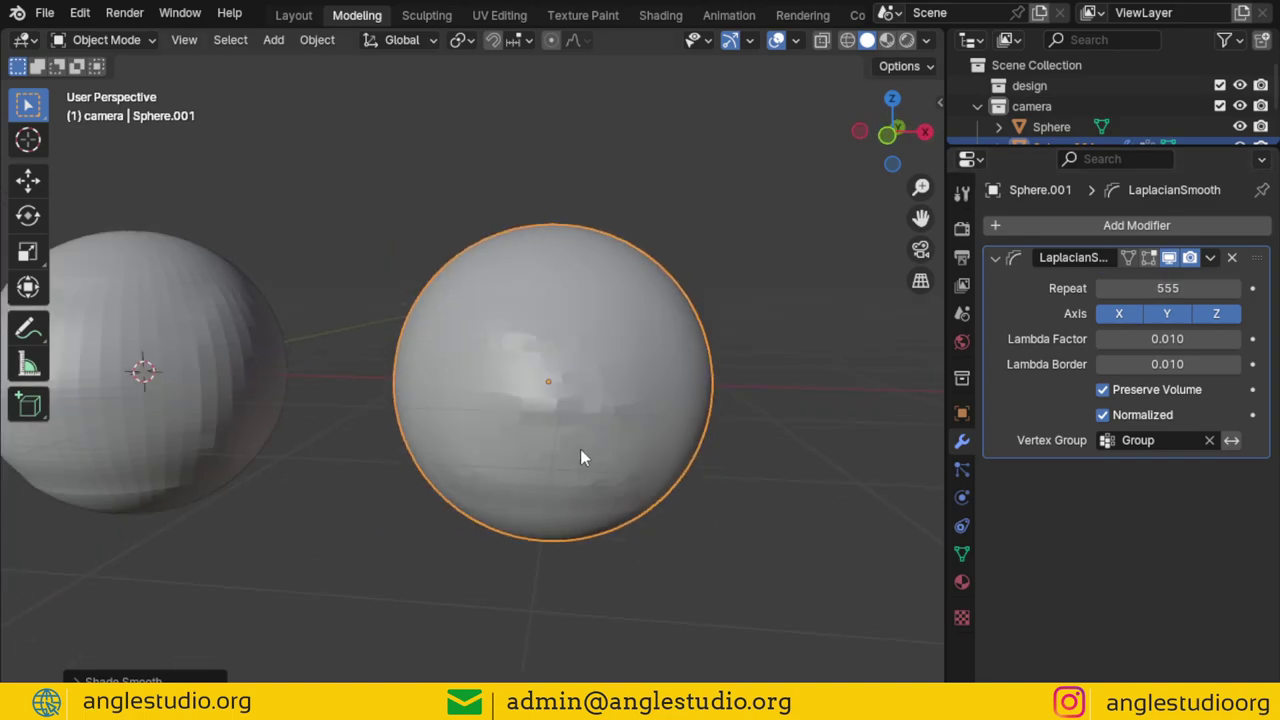
pyautogui.scroll(3, 540, 465)
# Apply Shade Flat and then Shade Smooth to the sphere, and zoom out.
pyautogui.rightClick(485, 392)
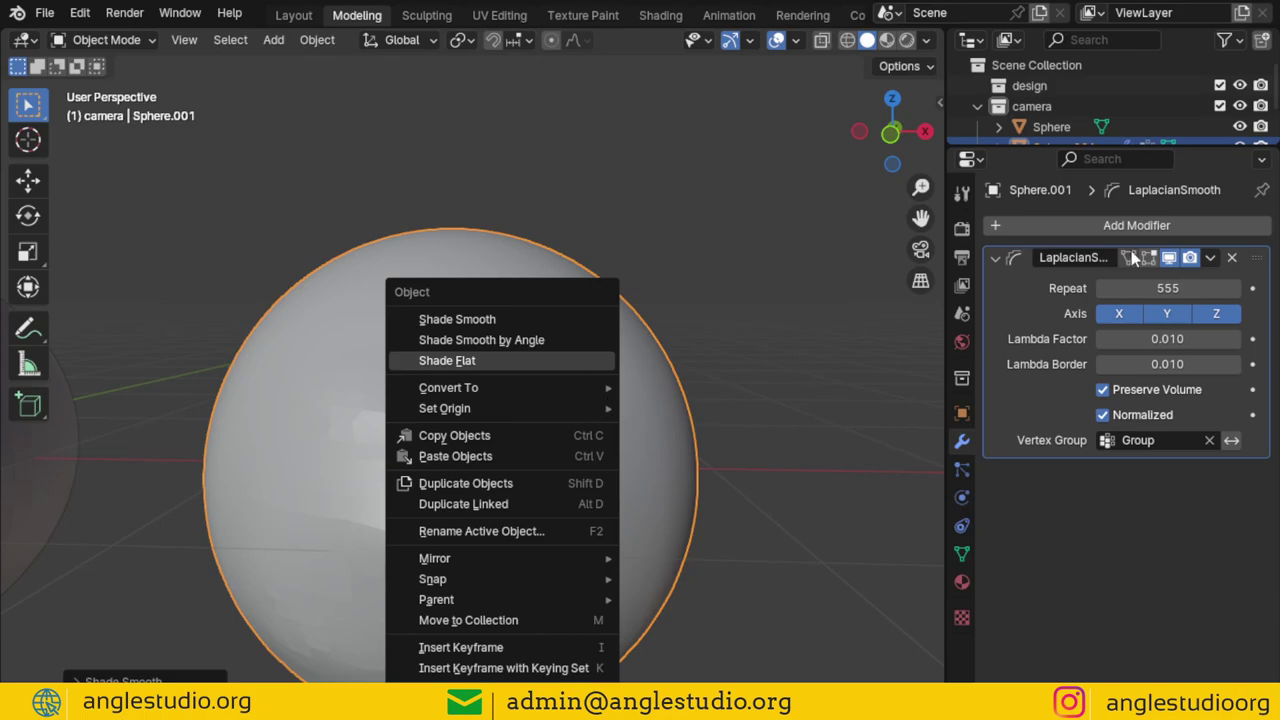
pyautogui.press('Return')
pyautogui.rightClick(604, 437)
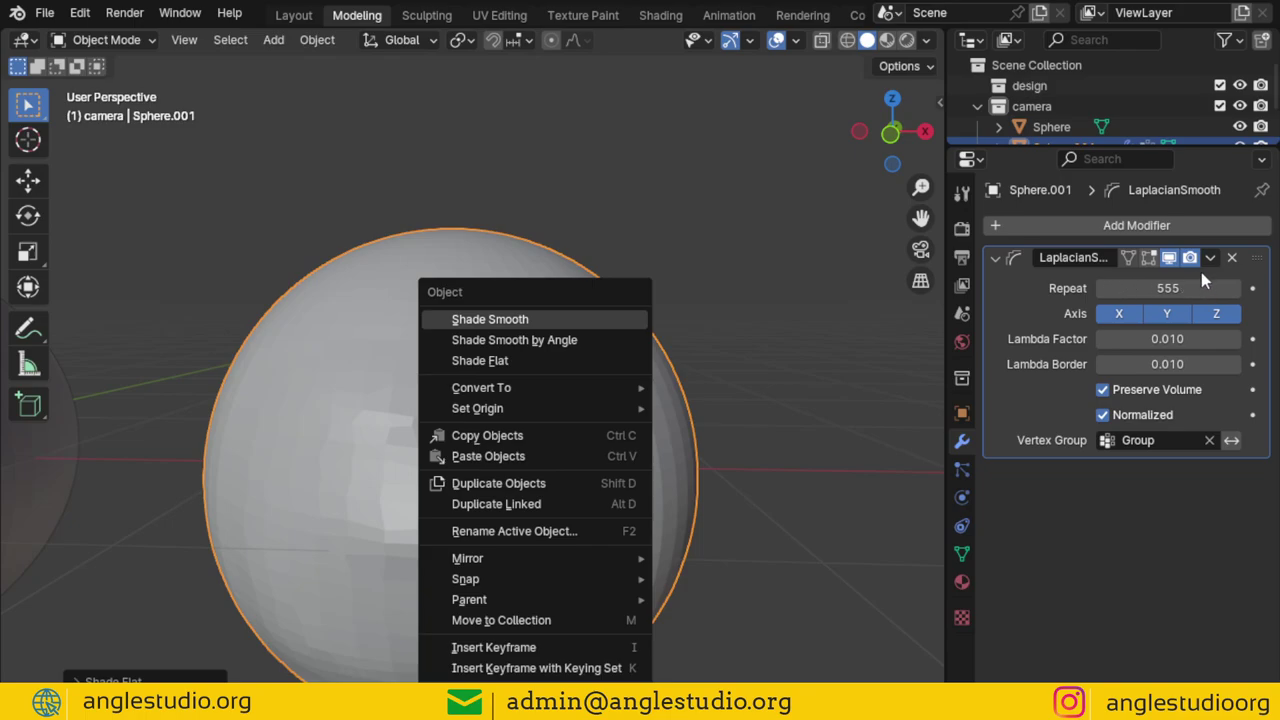
pyautogui.press('Return')
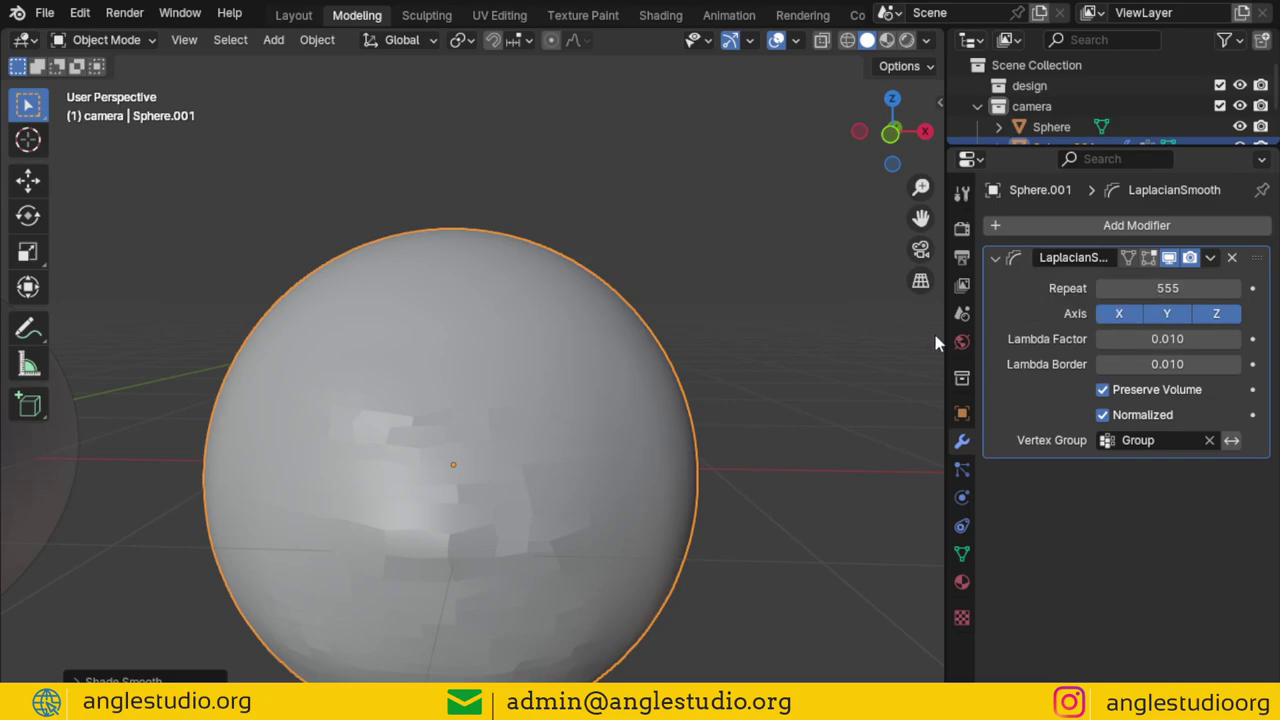
pyautogui.scroll(-2, 579, 396)
pyautogui.scroll(-1, 579, 404)
pyautogui.scroll(-3, 626, 480)
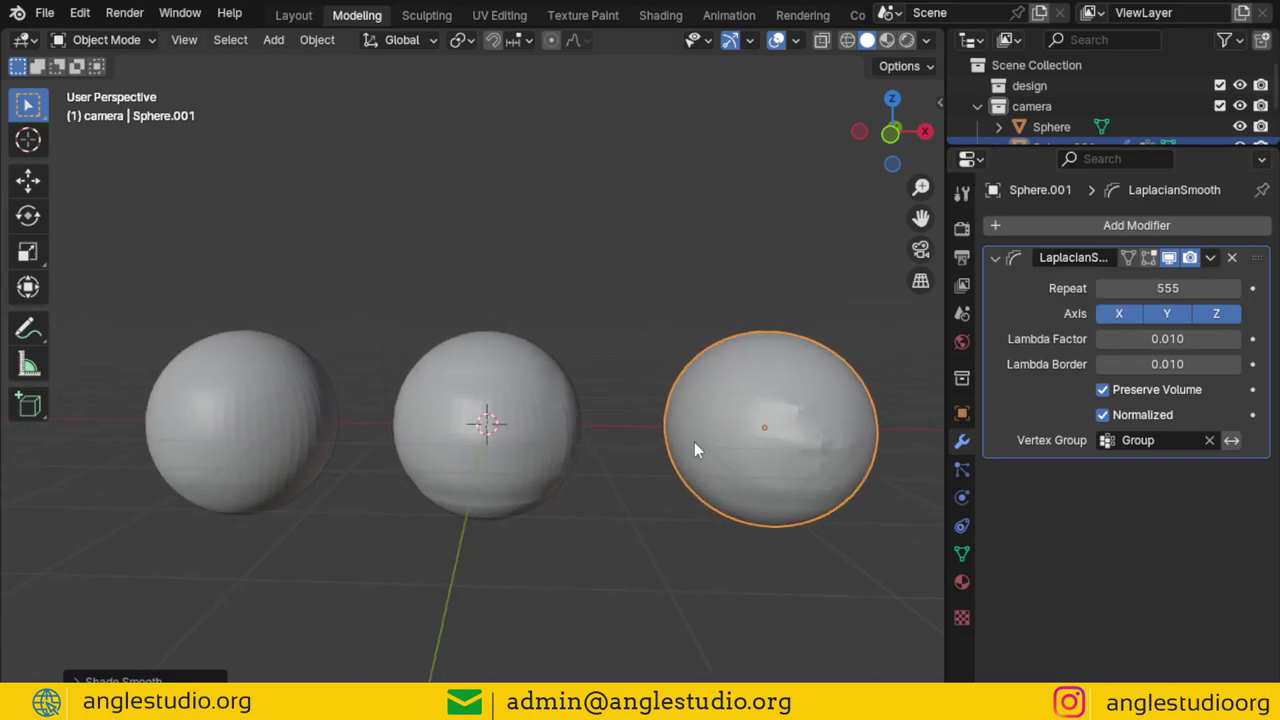